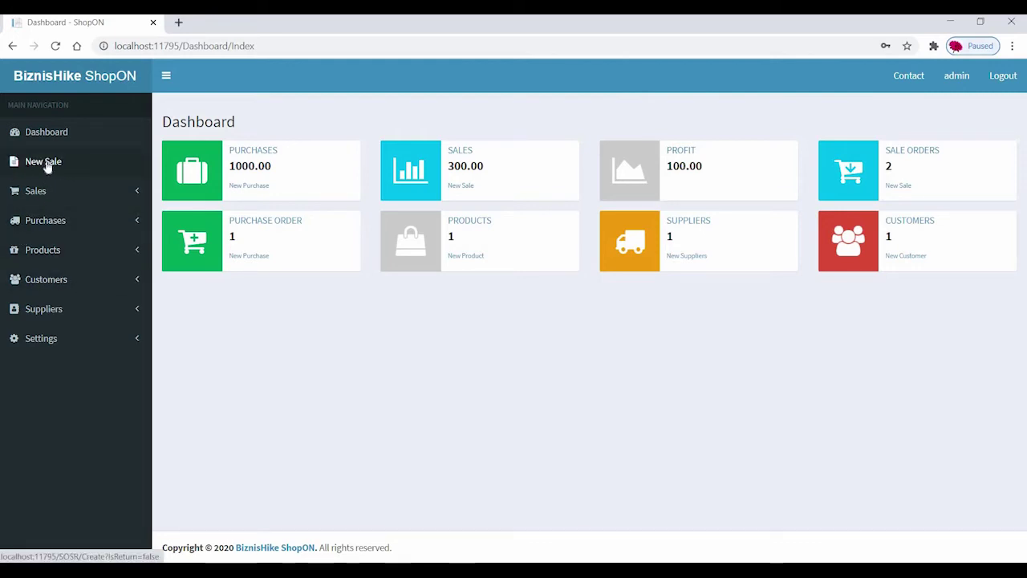
- Start a new sale order for Customer1 and add one Product1 at 150.00
left_click(51, 166)
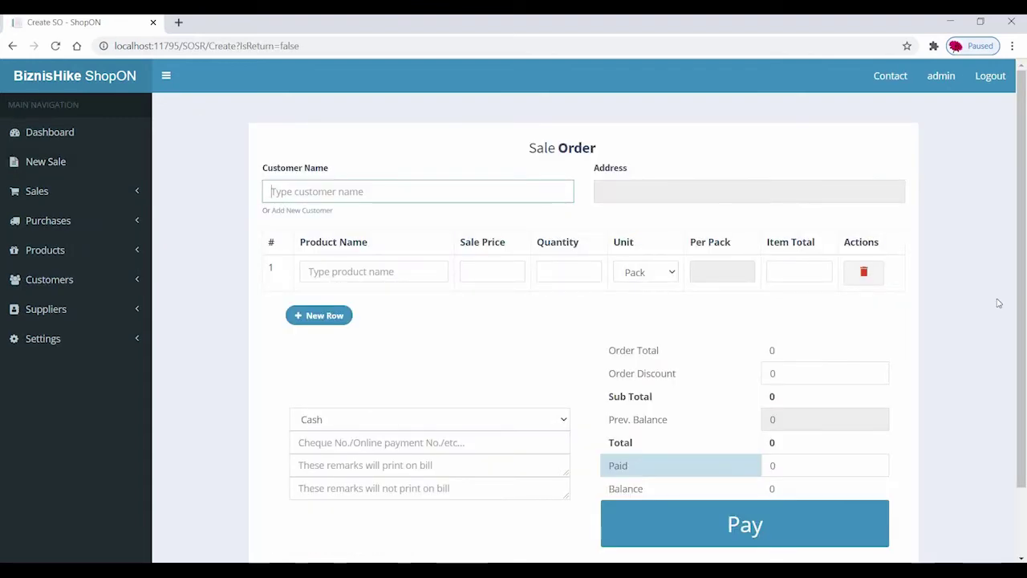
type("cu")
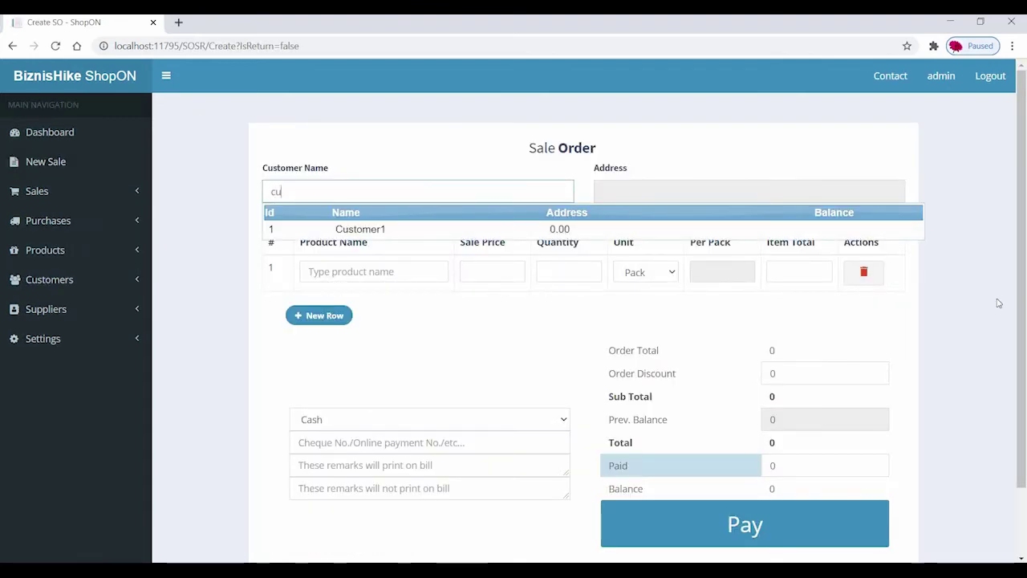
key("BackSpace")
key("BackSpace")
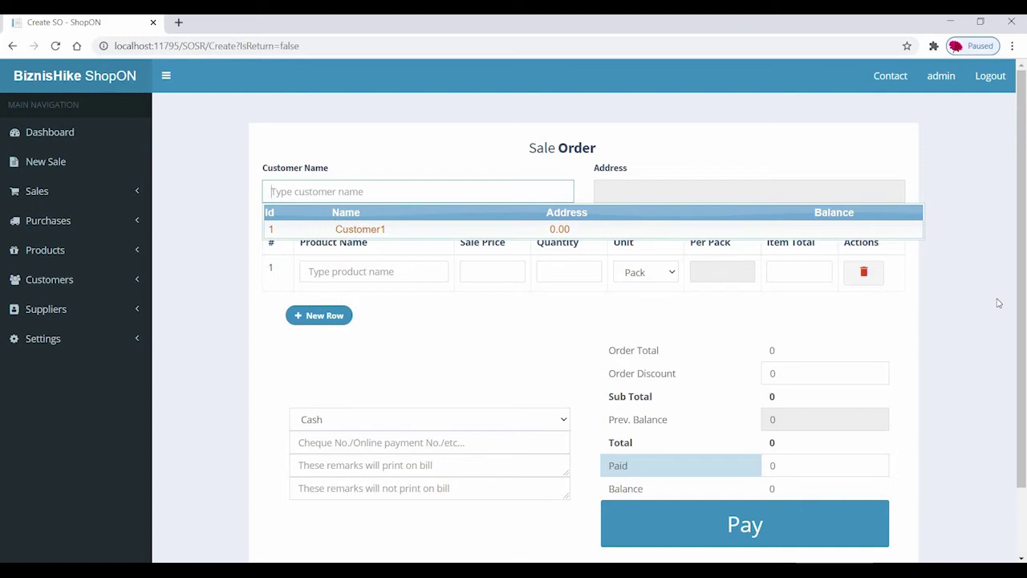
key("Return")
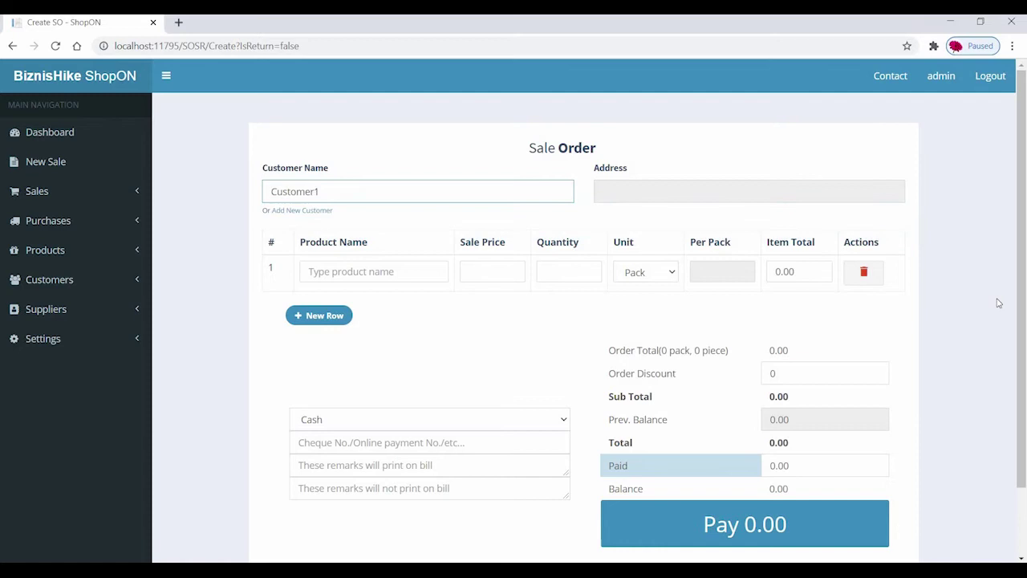
key("Tab")
key("Tab")
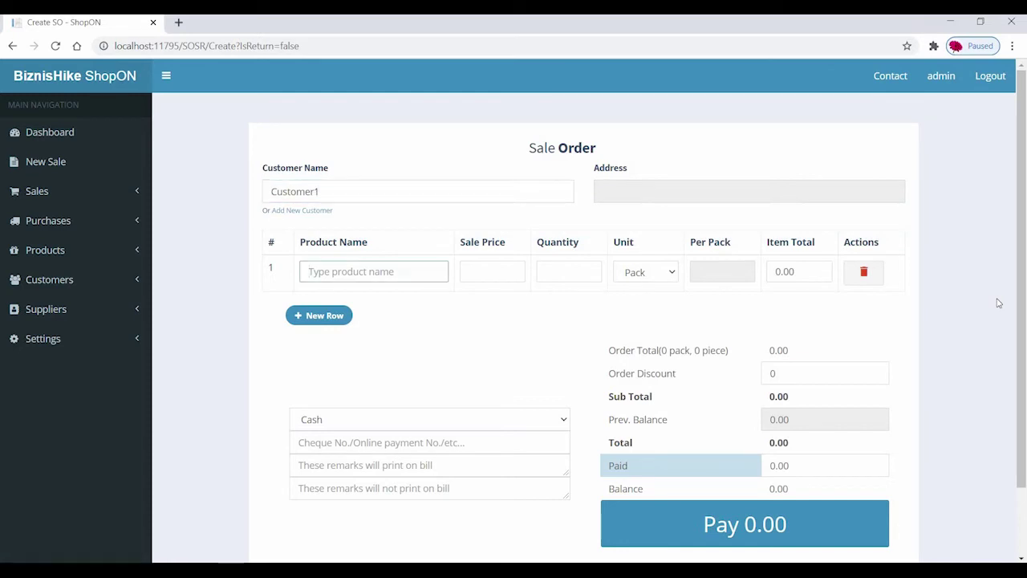
type("pr")
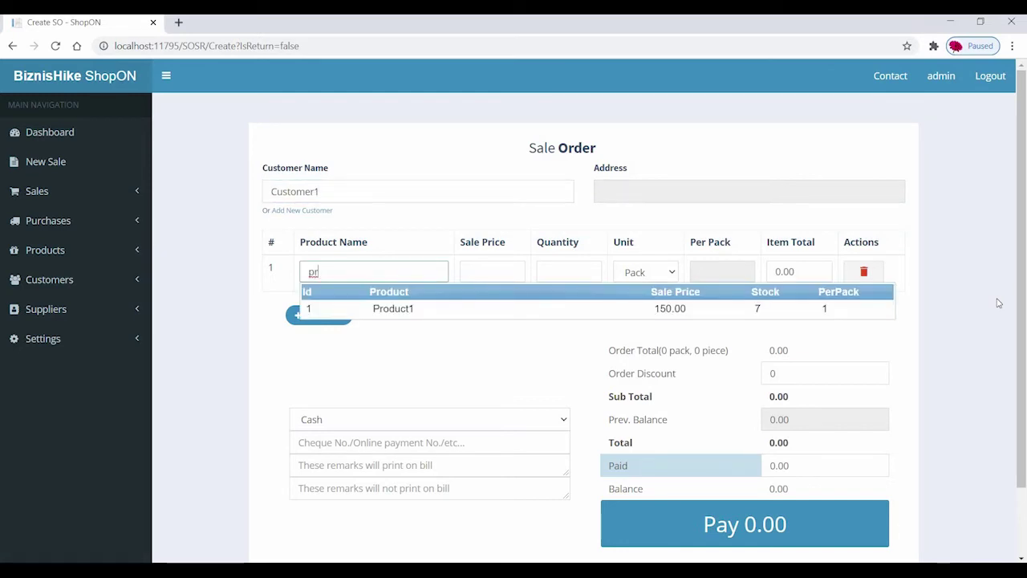
key("Down")
key("Return")
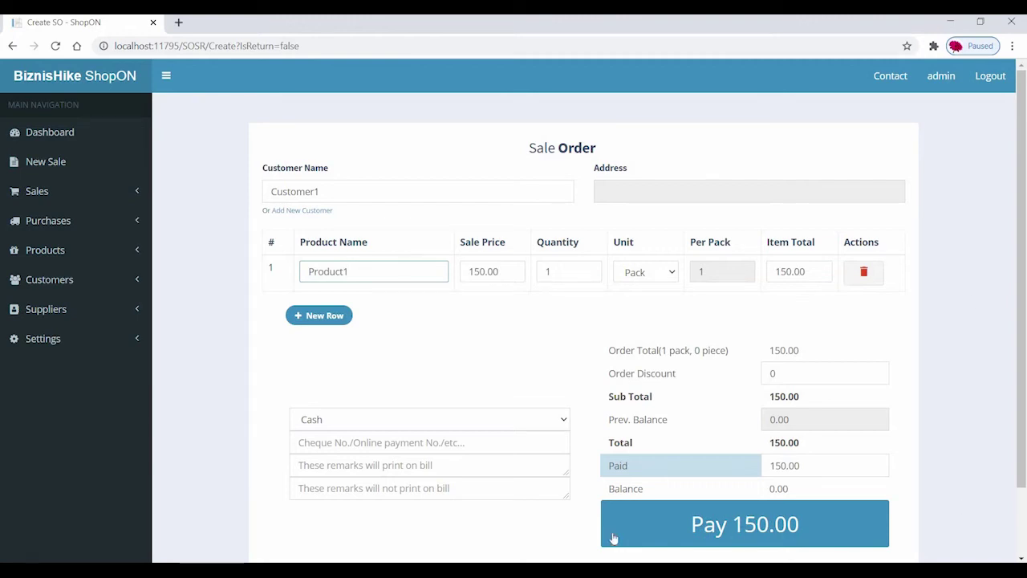
- Pay 150.00 to save sale 4, then cancel printing its invoice
left_click(763, 539)
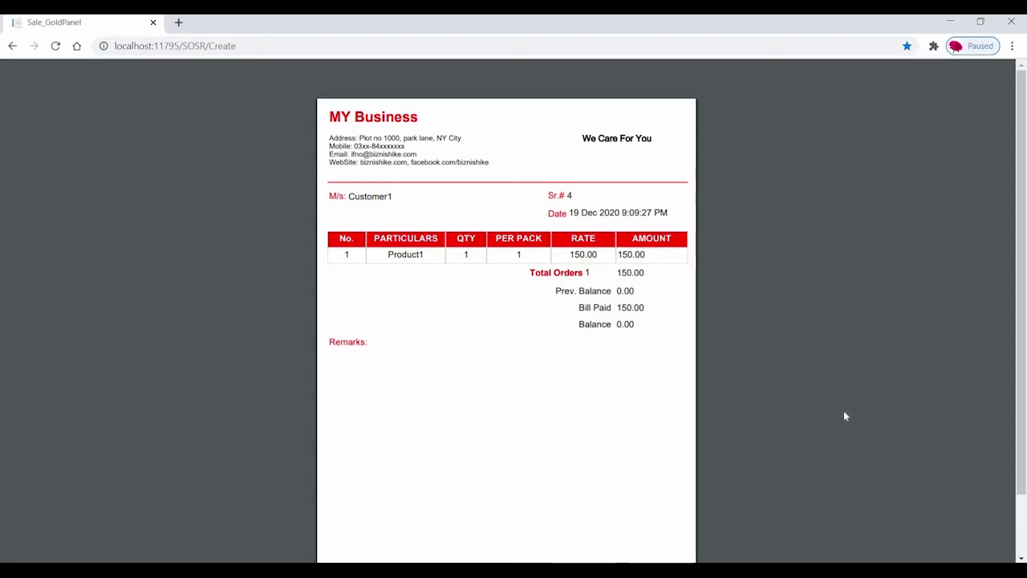
mouse_move(965, 414)
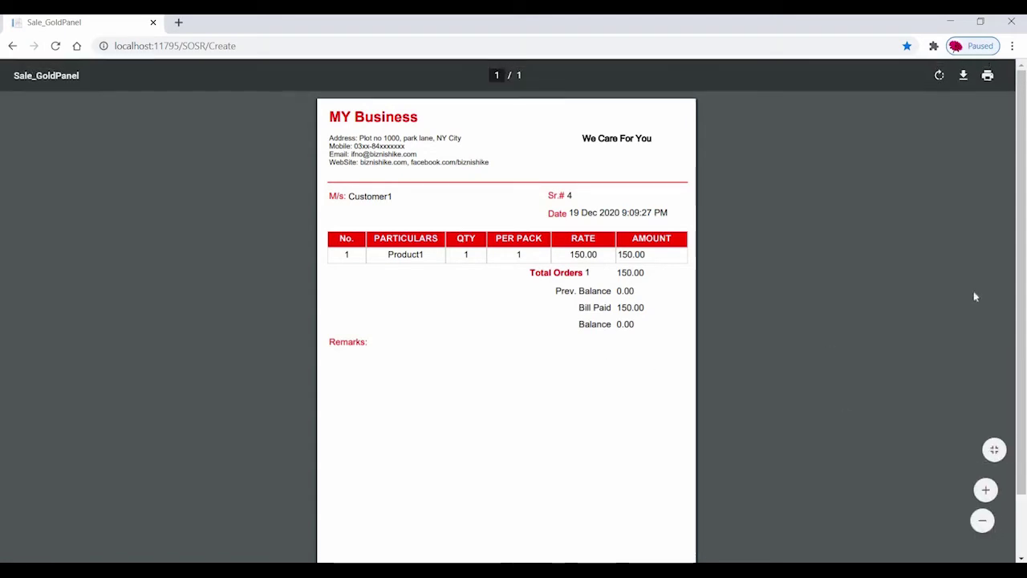
left_click(986, 81)
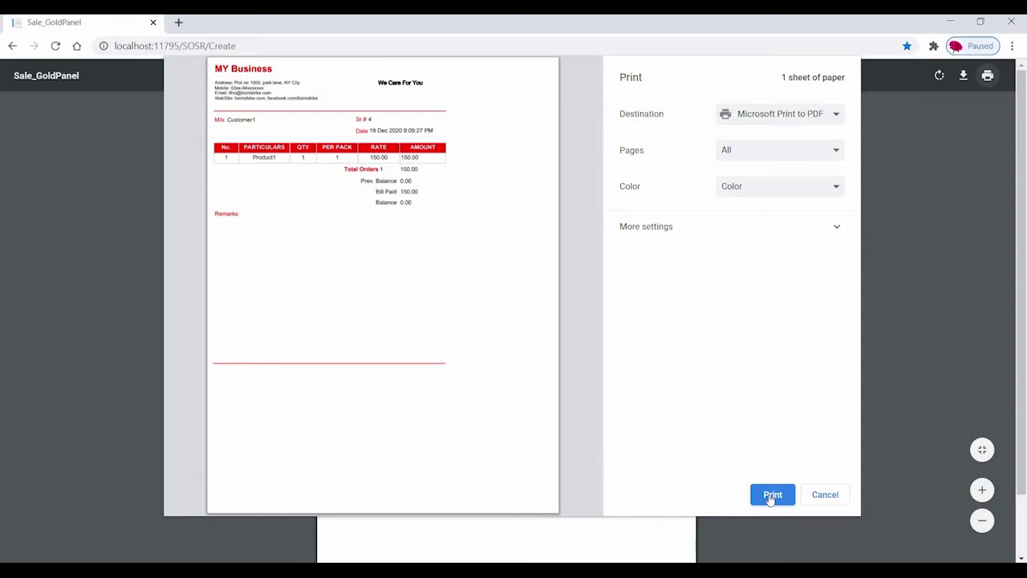
left_click(835, 496)
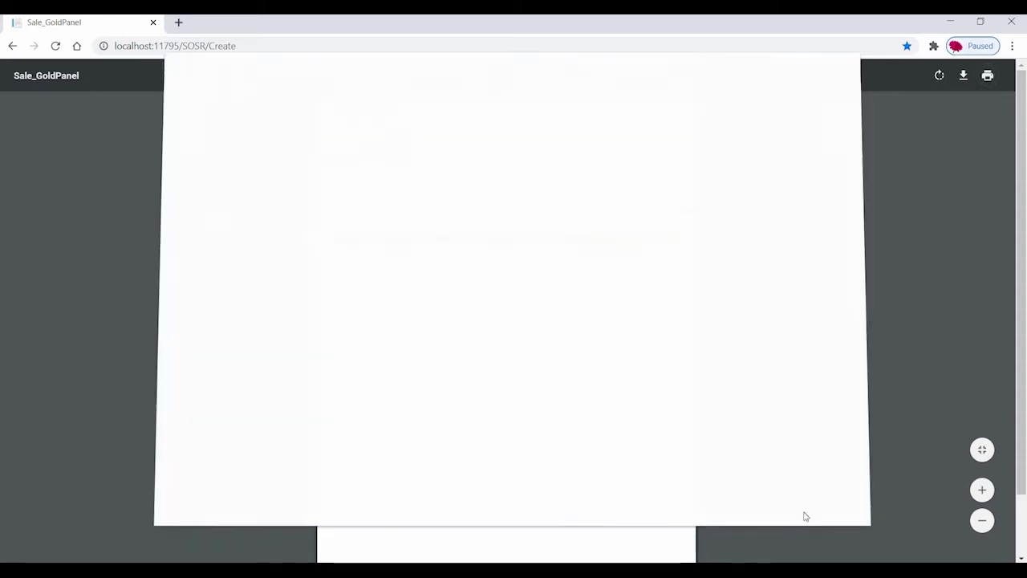
- Go back and view Sales History listing Customer1's four December 2020 orders
left_click(13, 47)
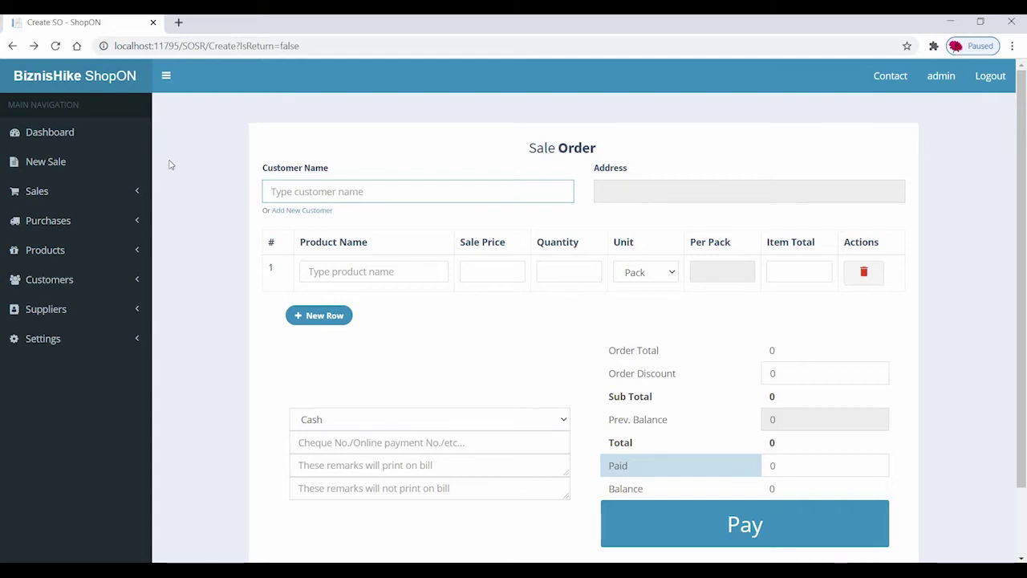
left_click(65, 195)
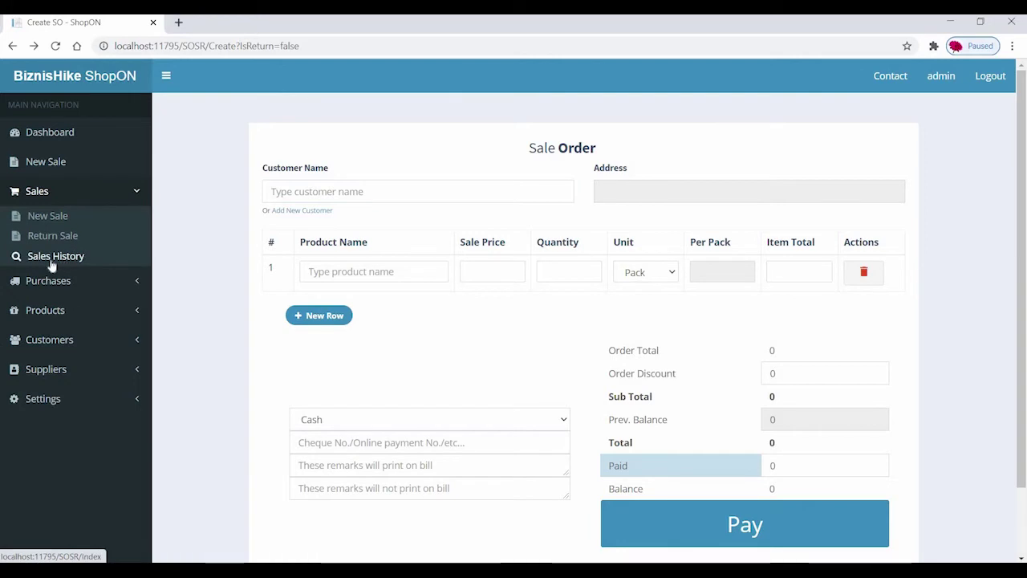
left_click(50, 262)
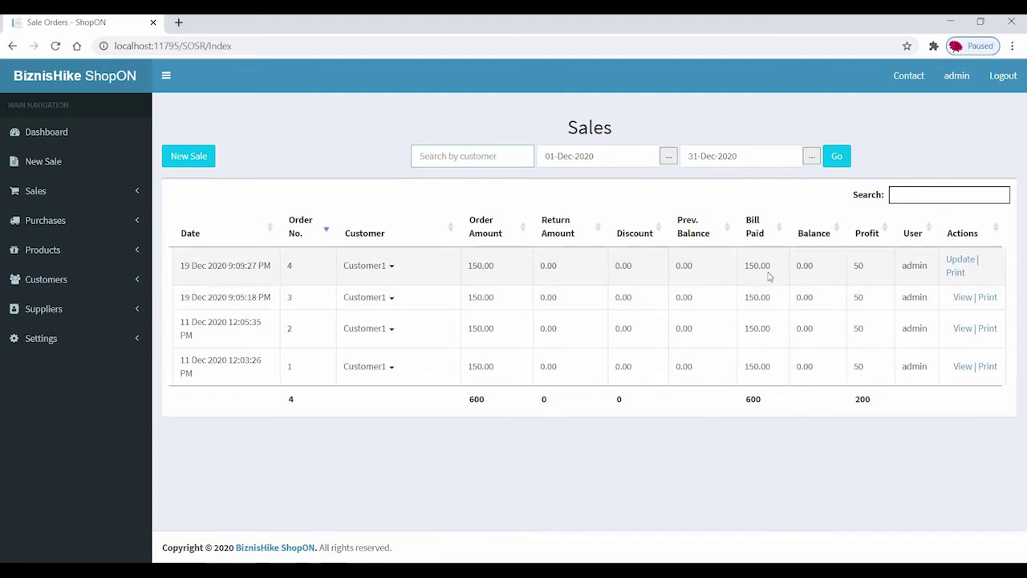
left_click(955, 272)
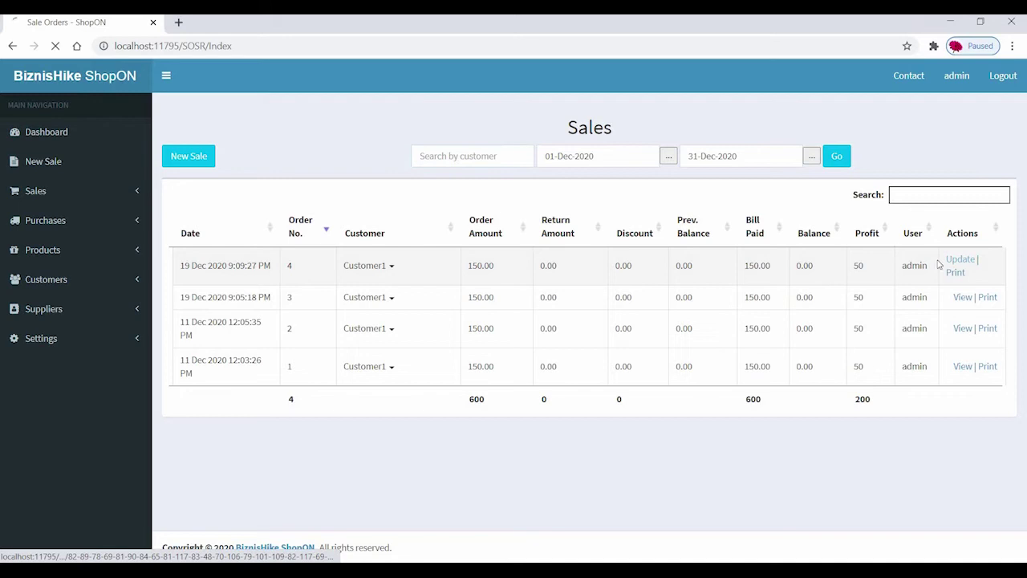
mouse_move(358, 328)
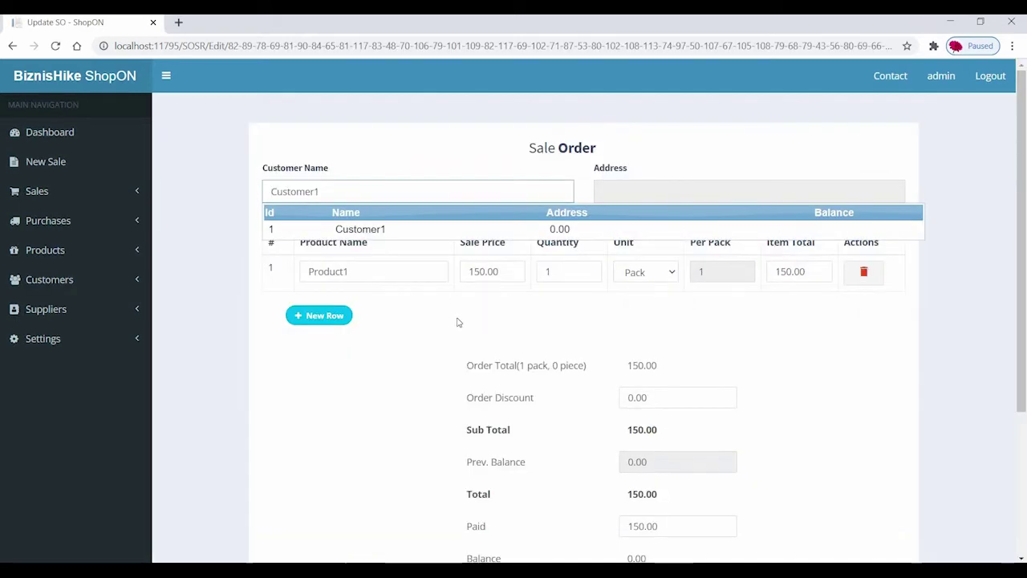
left_click(459, 323)
left_click(318, 320)
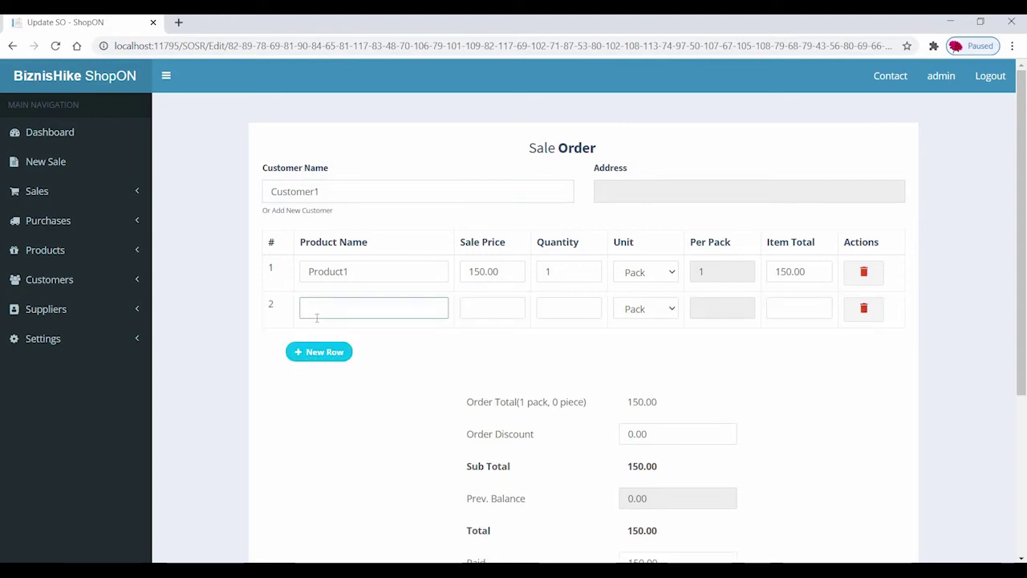
scroll(749, 394, "down", 3)
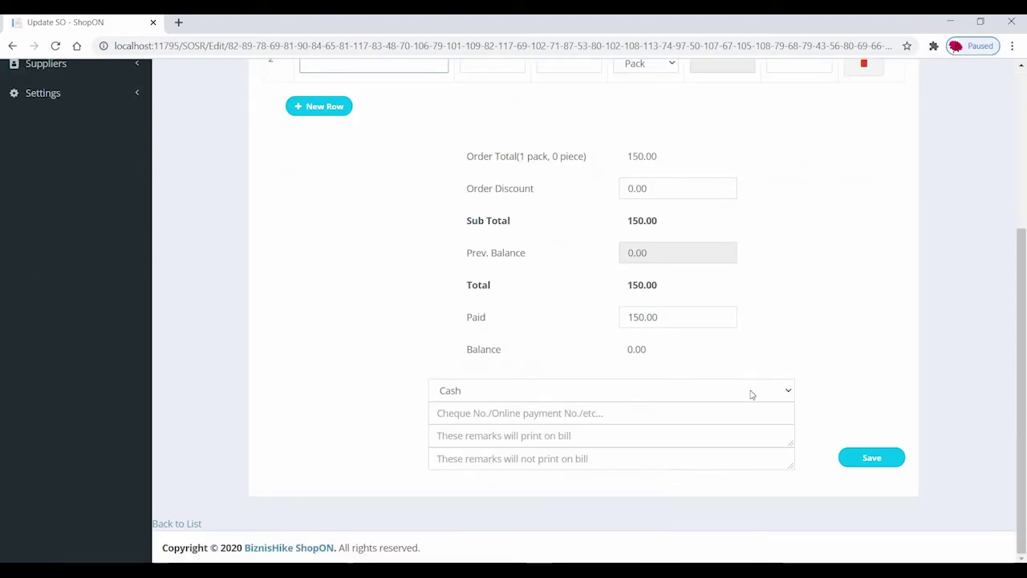
scroll(747, 394, "up", 3)
key("Return")
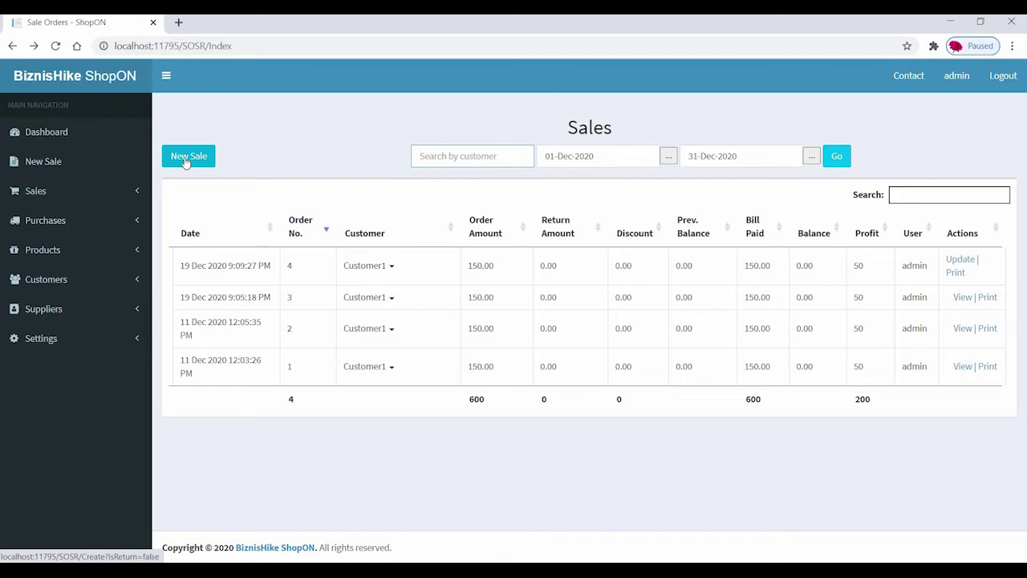
- Start another sale order for Customer1 with one Product1
left_click(186, 159)
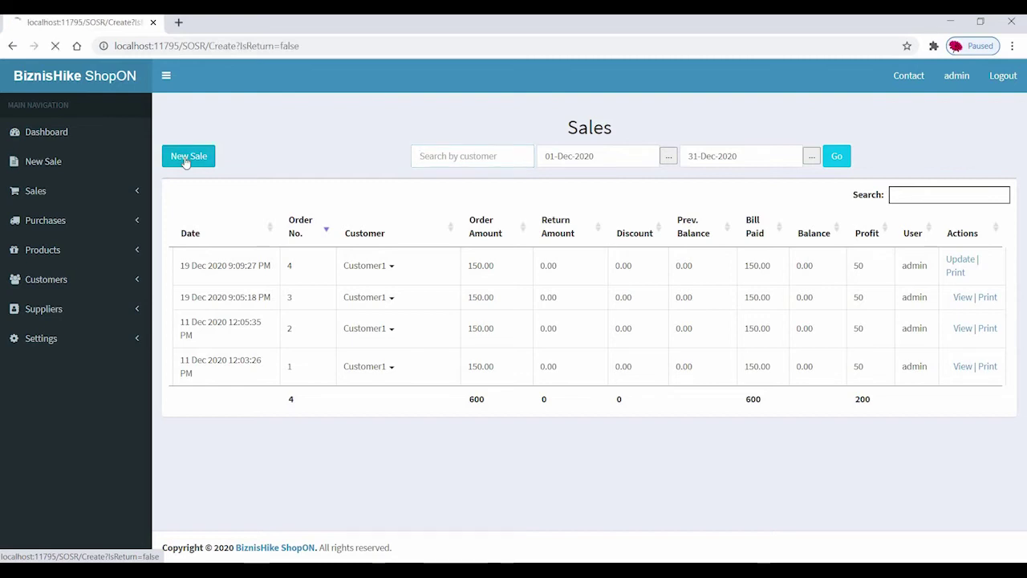
left_click(345, 191)
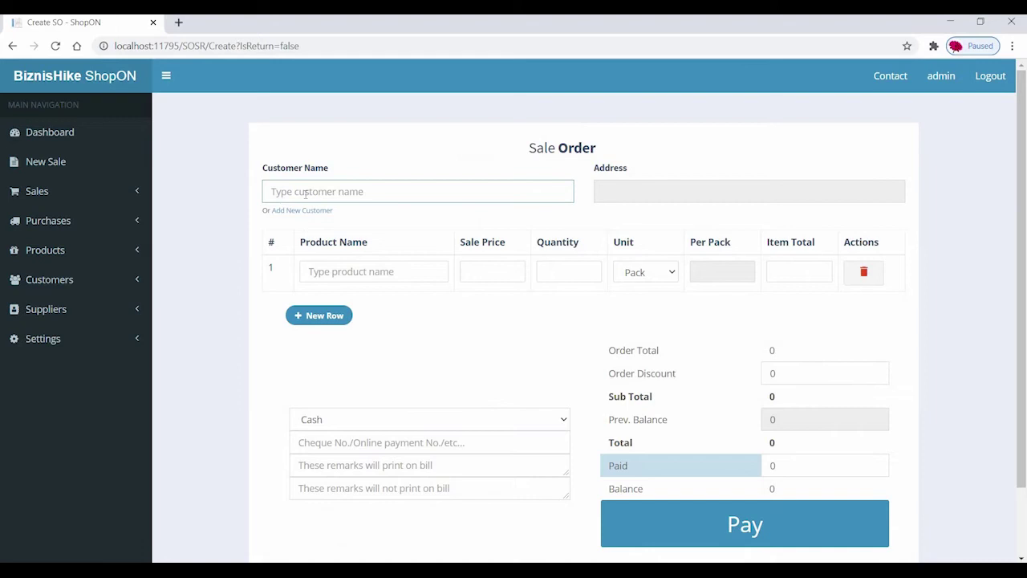
type("cus")
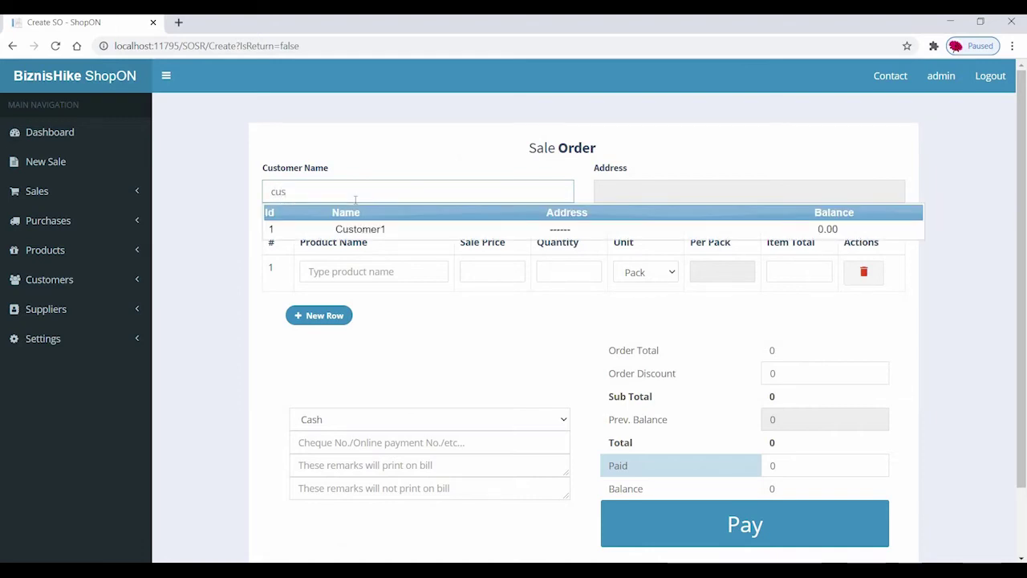
key("Down")
key("Return")
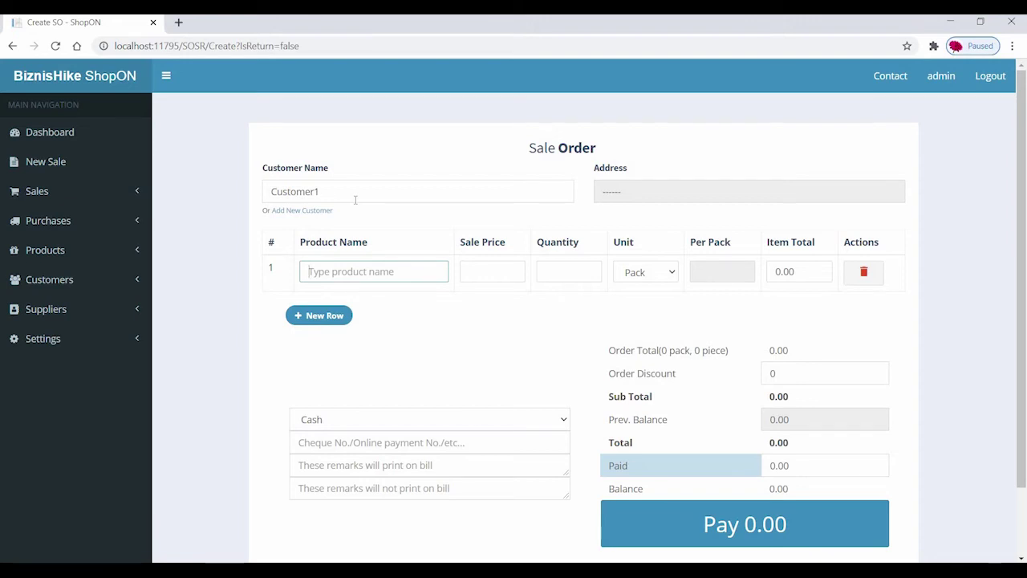
type("p")
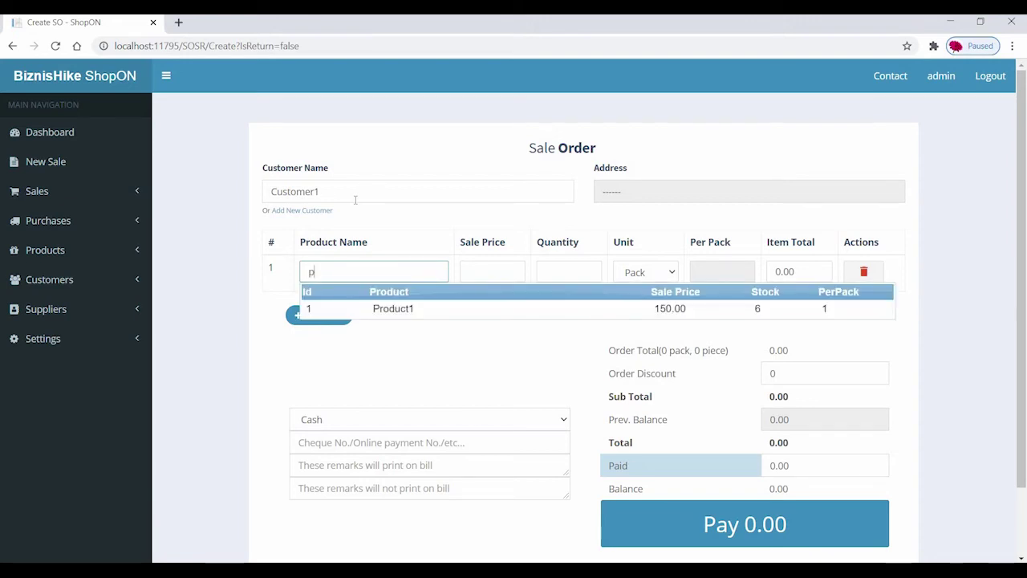
key("Down")
key("Return")
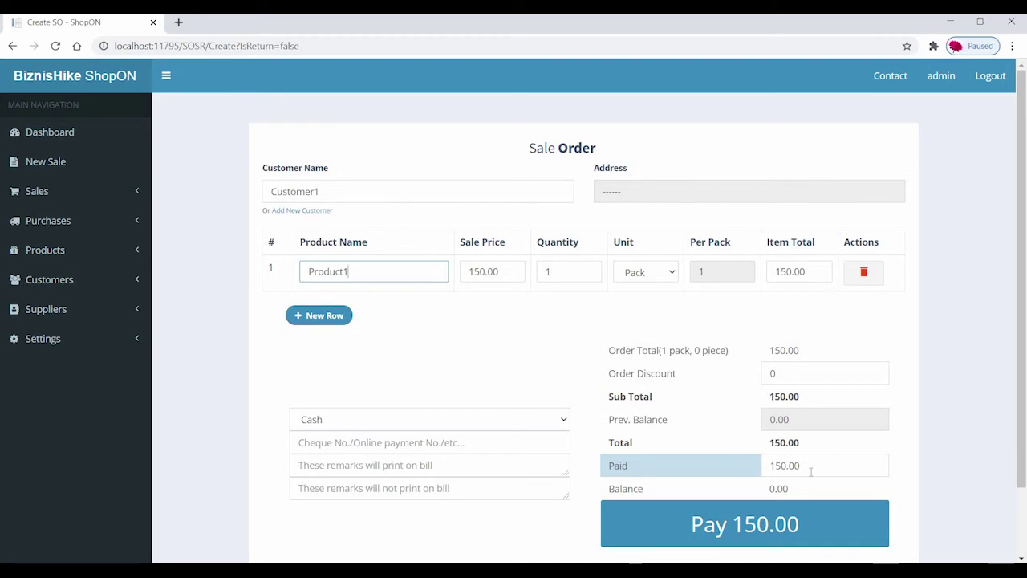
- Change the paid amount to 50, leaving a 100.00 balance owing
left_click(808, 467)
key("ctrl+a")
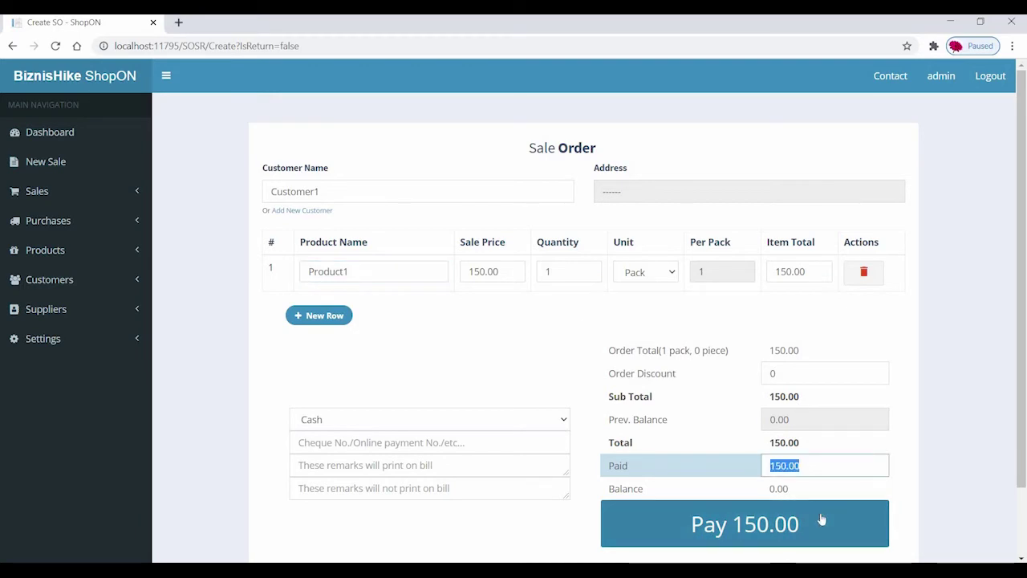
type("0")
scroll(794, 513, "down", 2)
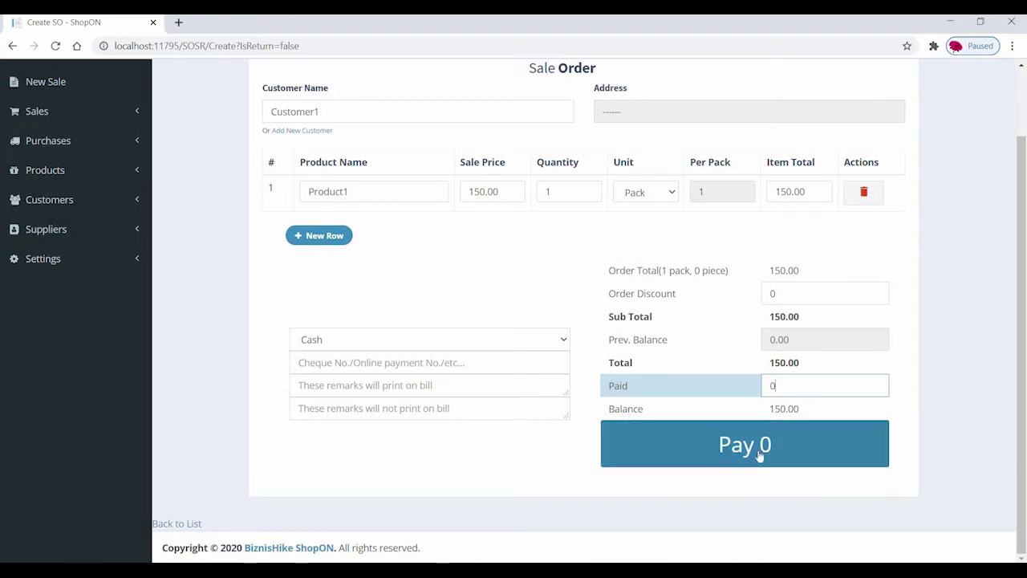
left_click_drag(777, 386, 761, 389)
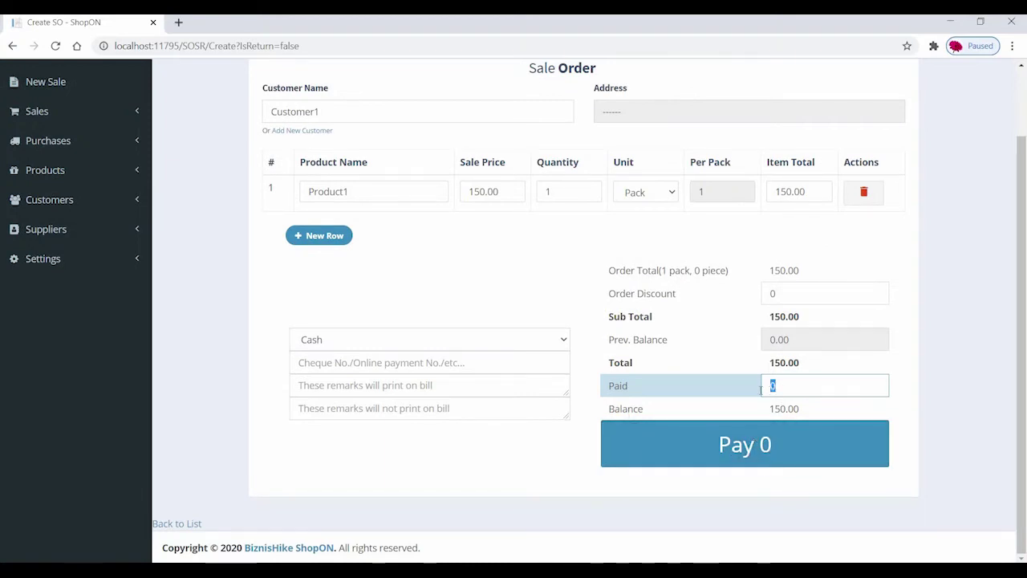
type("50")
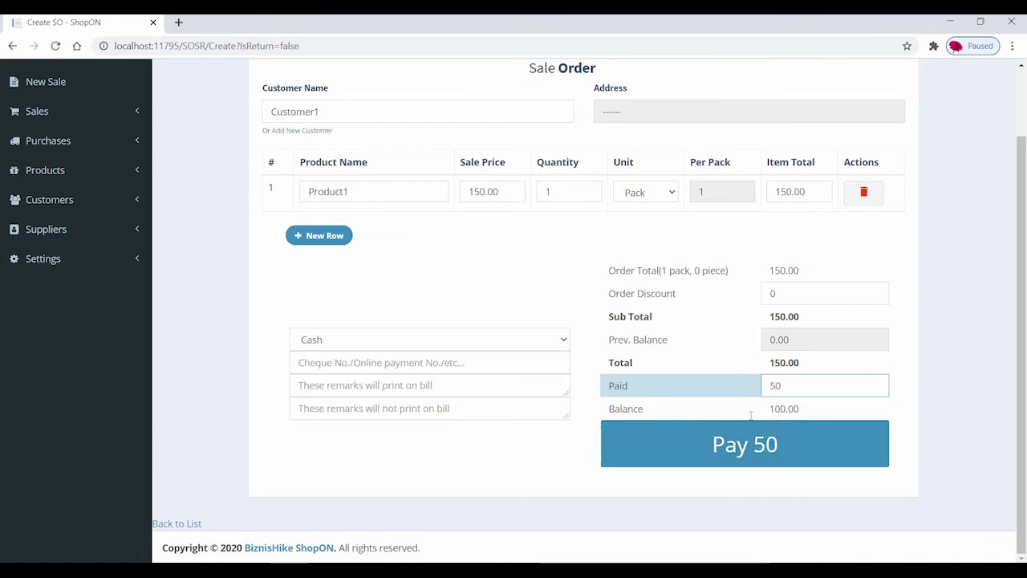
left_click_drag(751, 414, 801, 409)
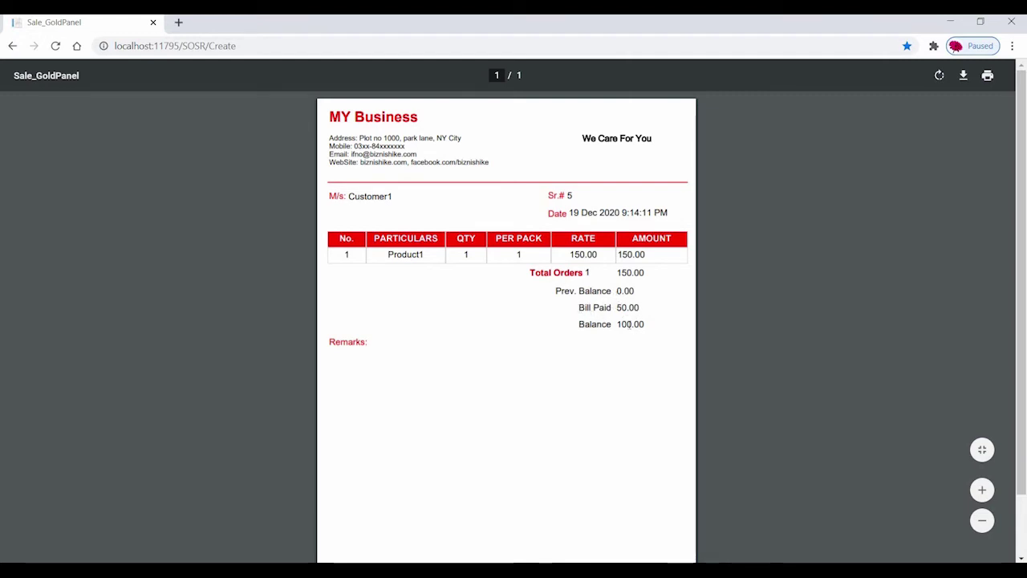
- Check order 5's 100.00 balance in Sales History, then start a new sale
left_click(12, 46)
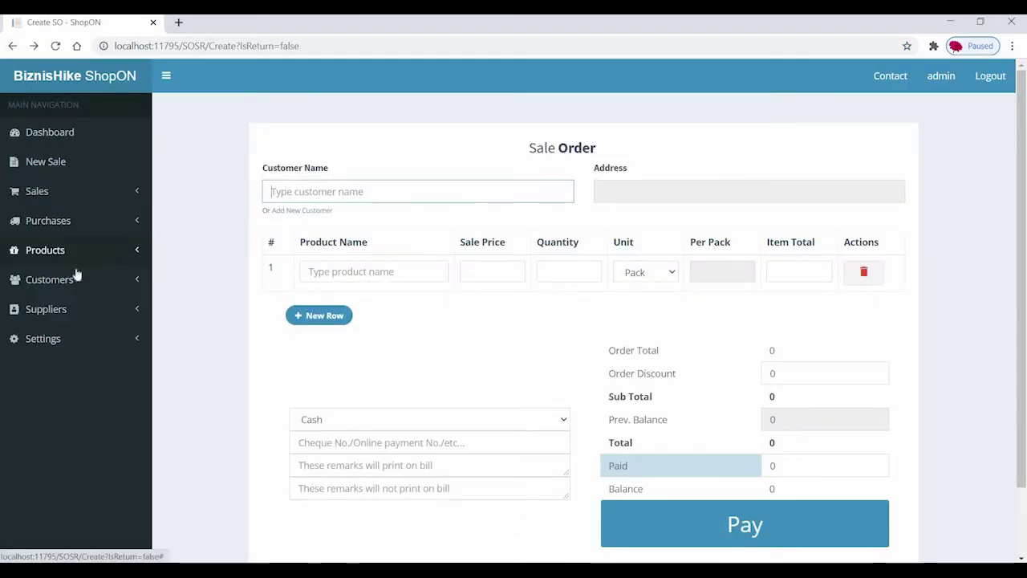
left_click(37, 192)
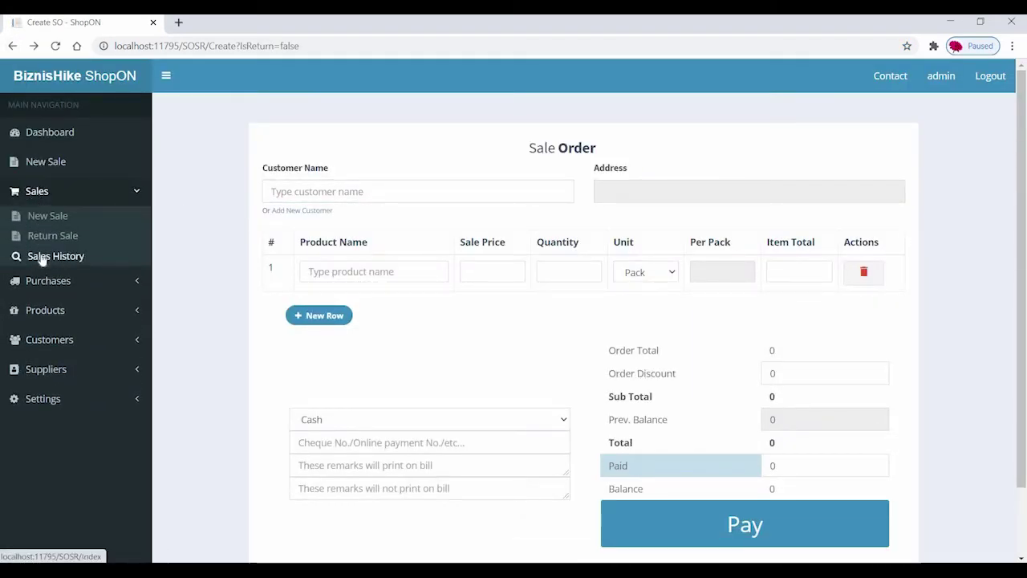
left_click(44, 257)
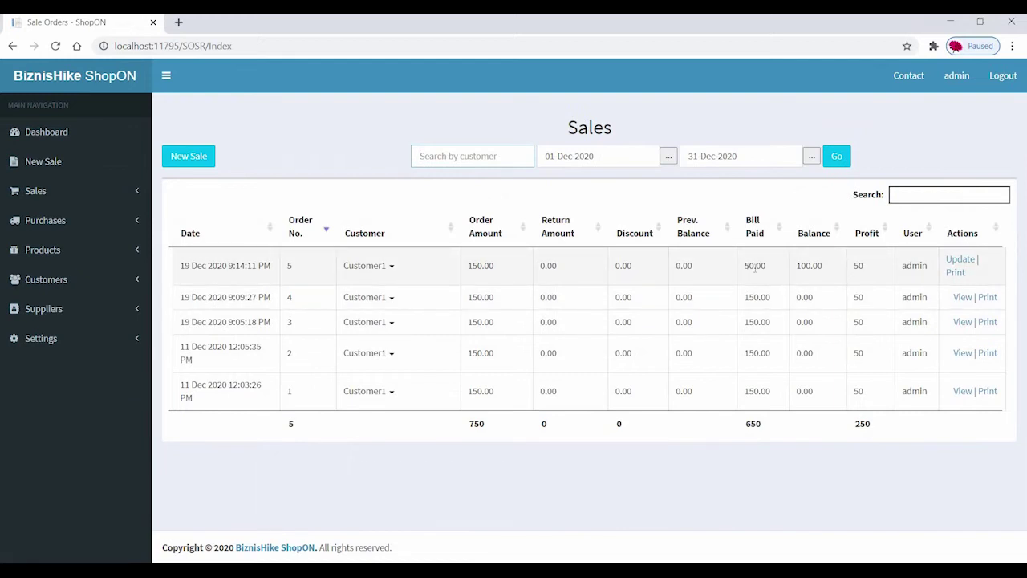
left_click_drag(745, 268, 788, 271)
left_click(196, 159)
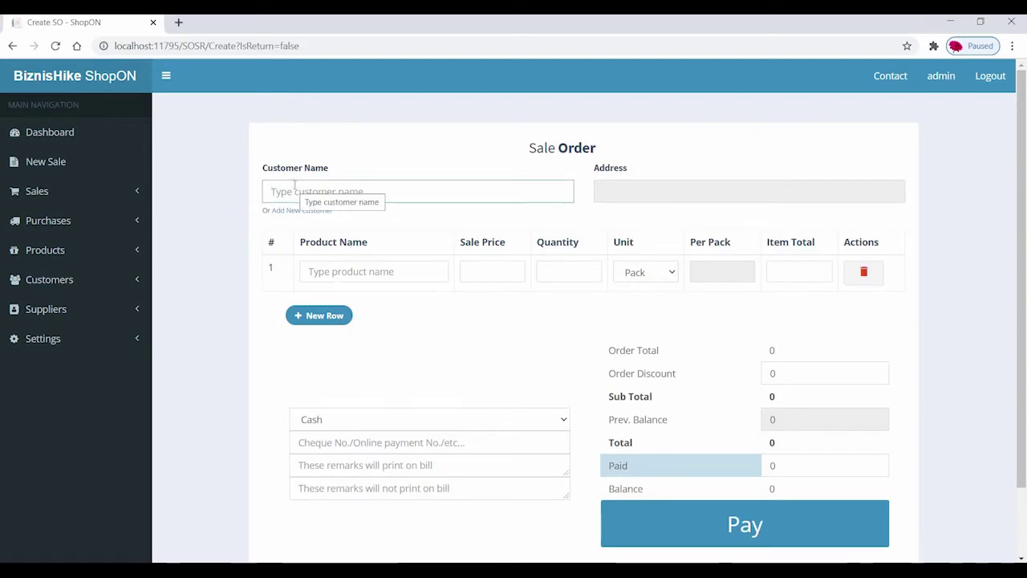
- Select Customer1, noting the 100.00 previous balance, and add Product1 to the first row
type("cus")
key("BackSpace")
key("BackSpace")
key("BackSpace")
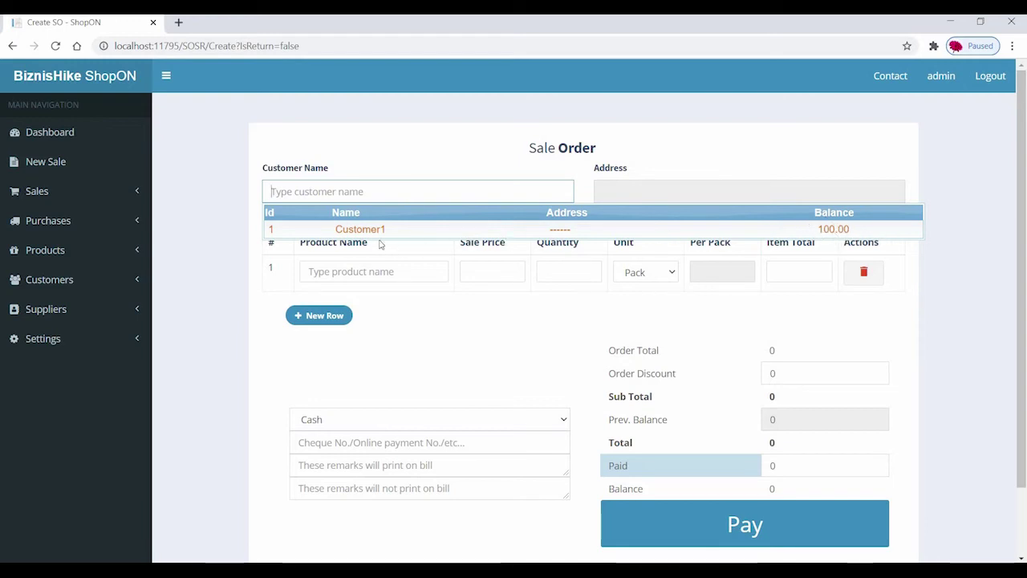
left_click(361, 231)
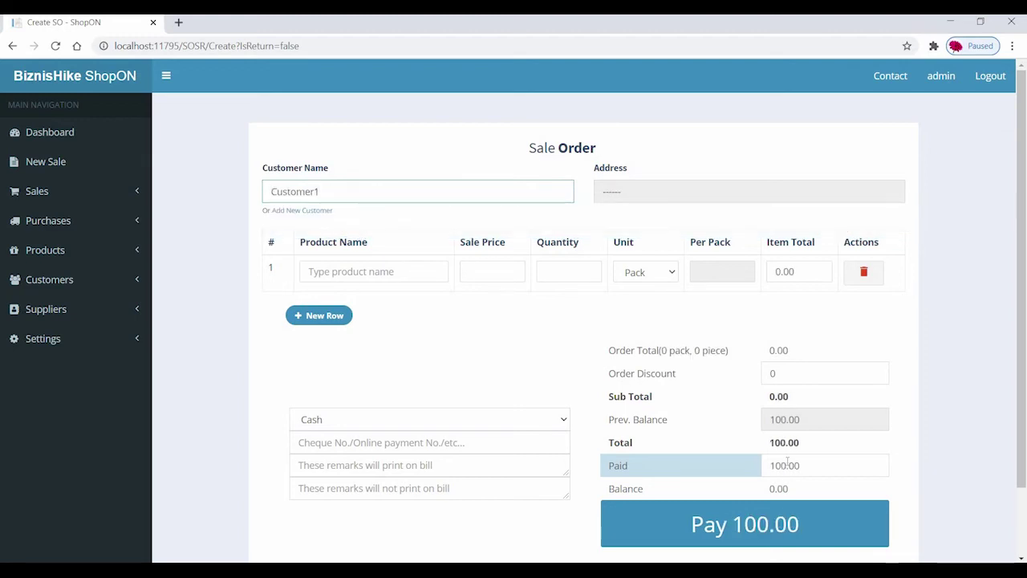
left_click_drag(772, 420, 831, 426)
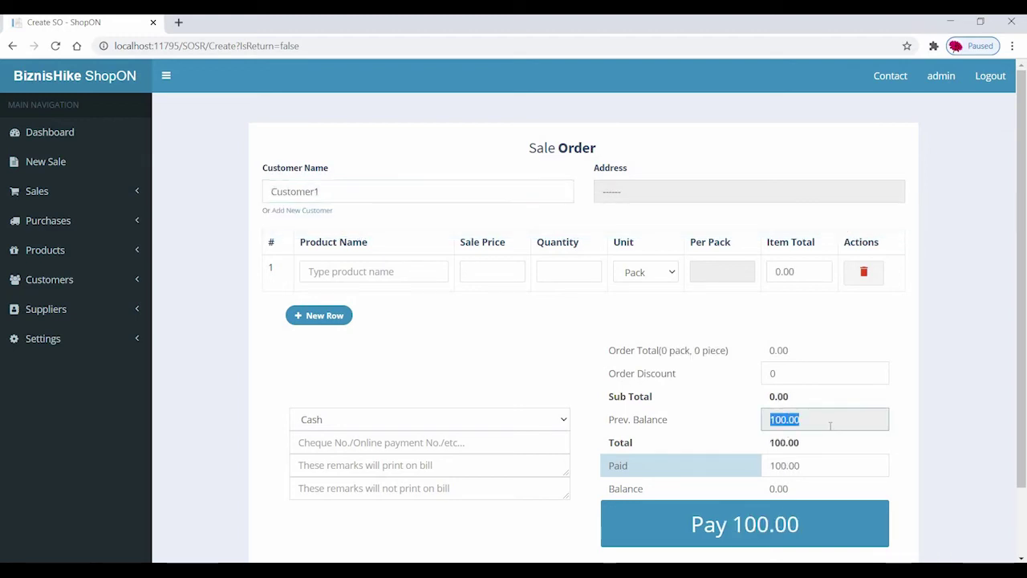
left_click(826, 425)
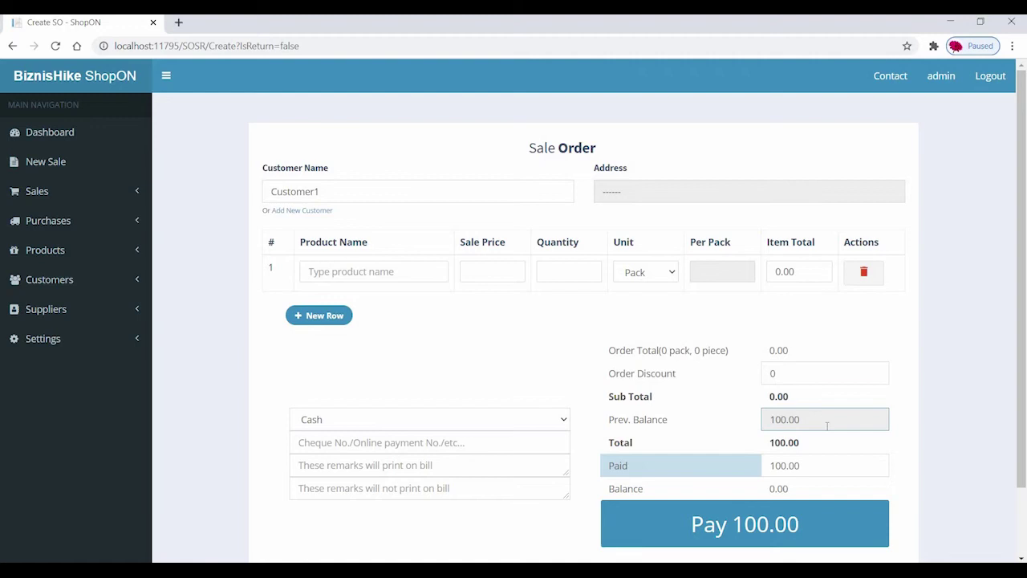
left_click(361, 276)
type("pr")
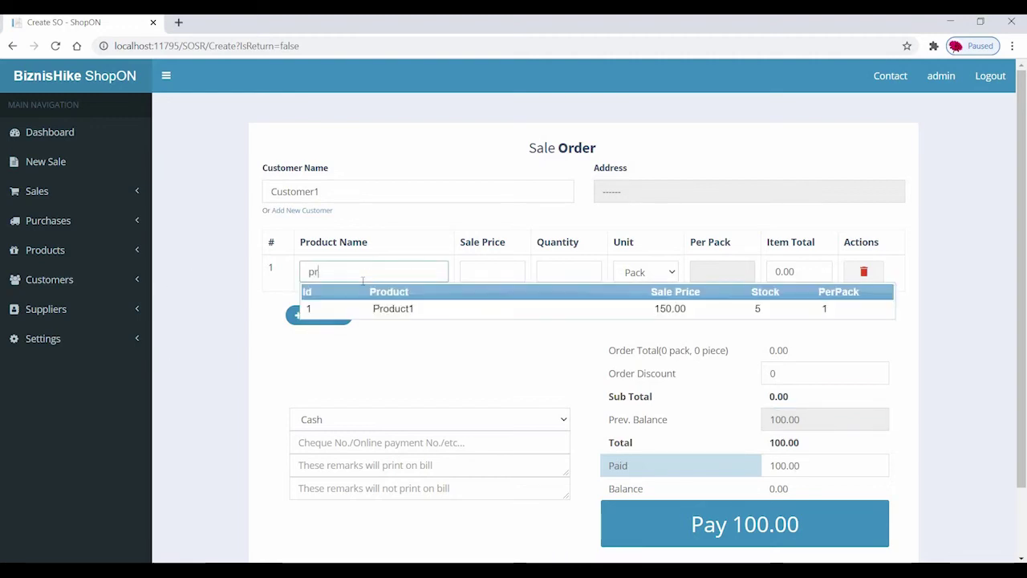
key("Down")
key("Return")
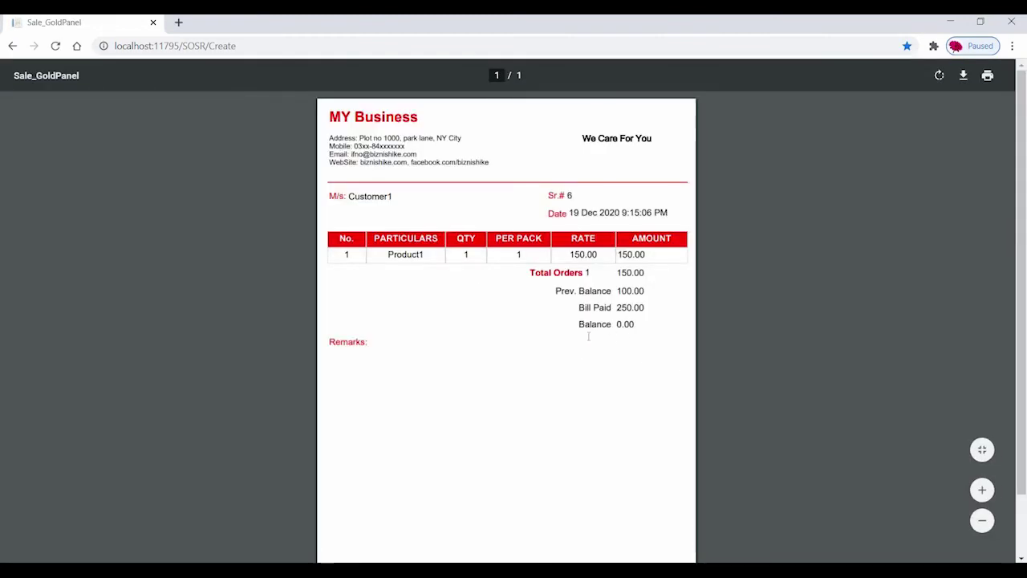
scroll(633, 393, "down", 1)
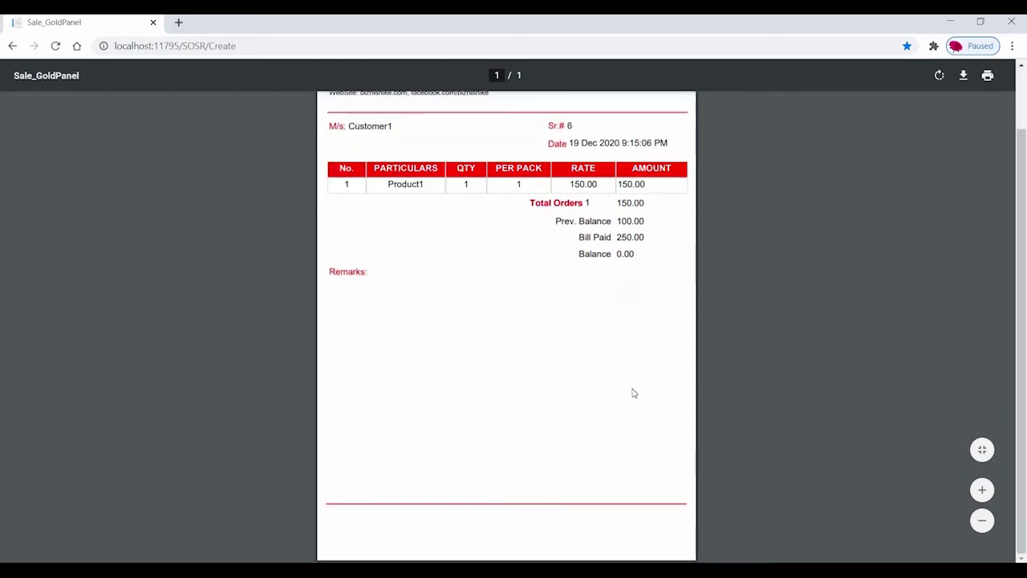
scroll(577, 377, "up", 1)
scroll(887, 491, "down", 1)
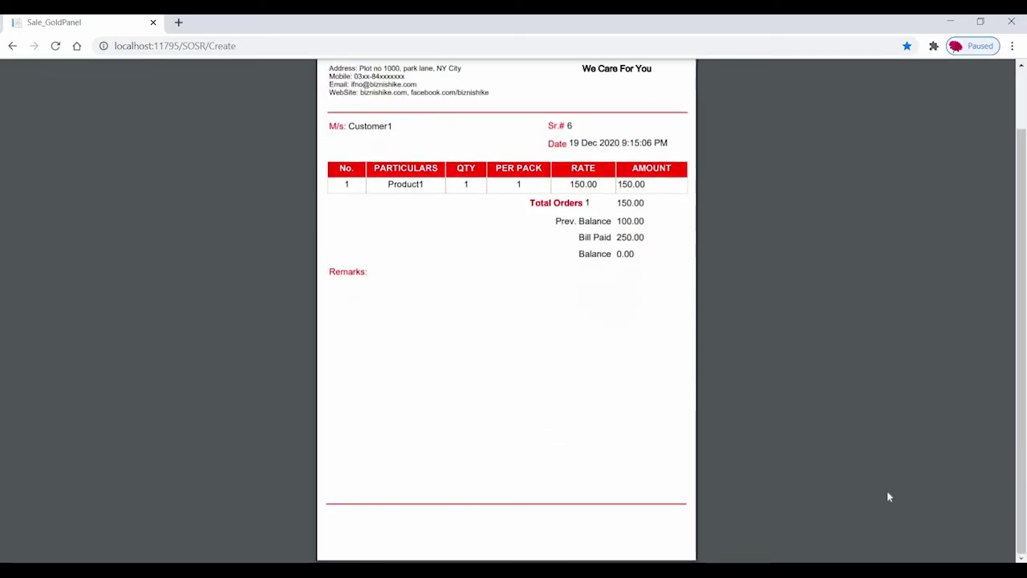
left_click(987, 74)
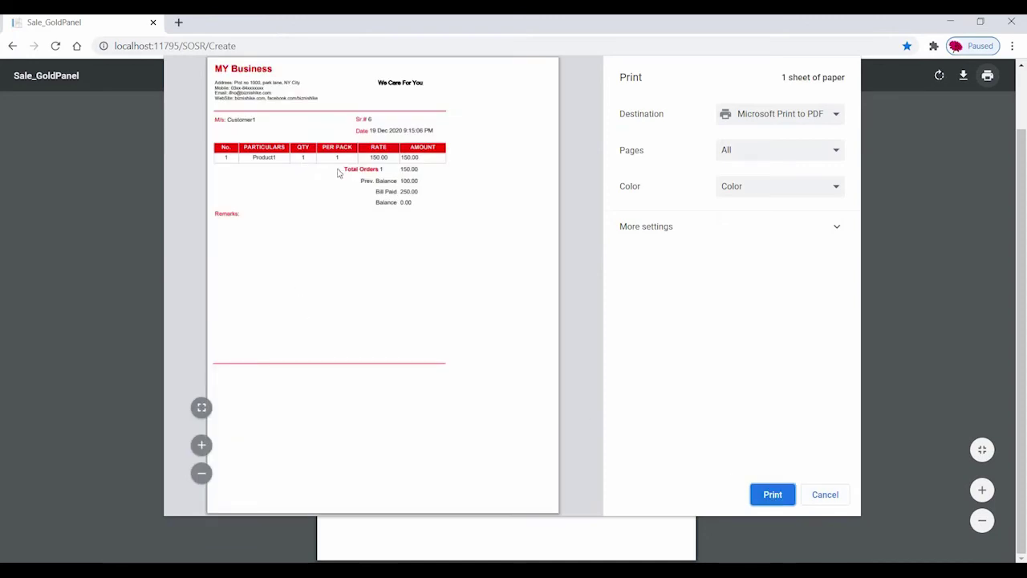
left_click(825, 497)
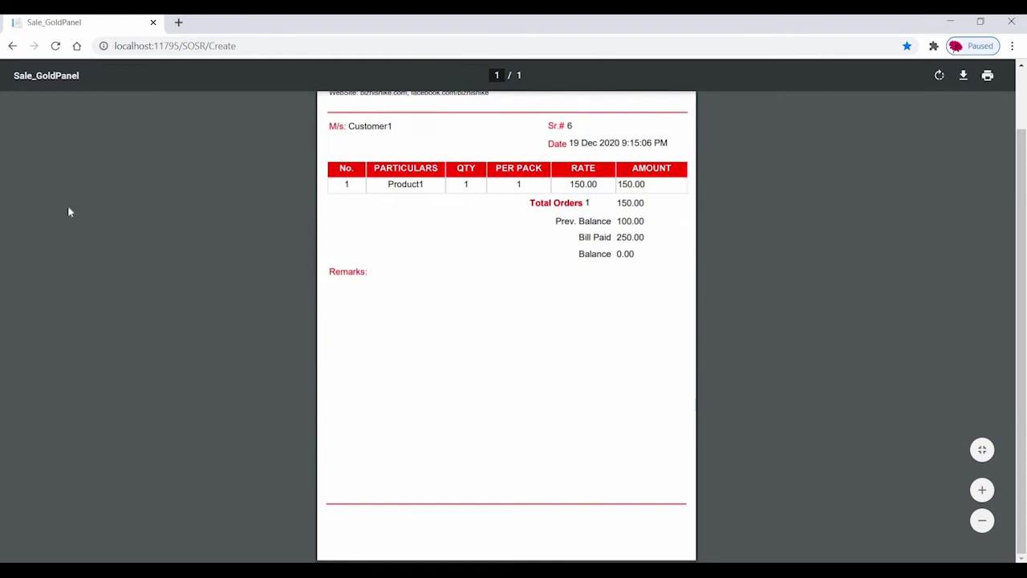
- Open My Business Info and review the name MY Business, tagline We Care For You, address and mobile
left_click(12, 46)
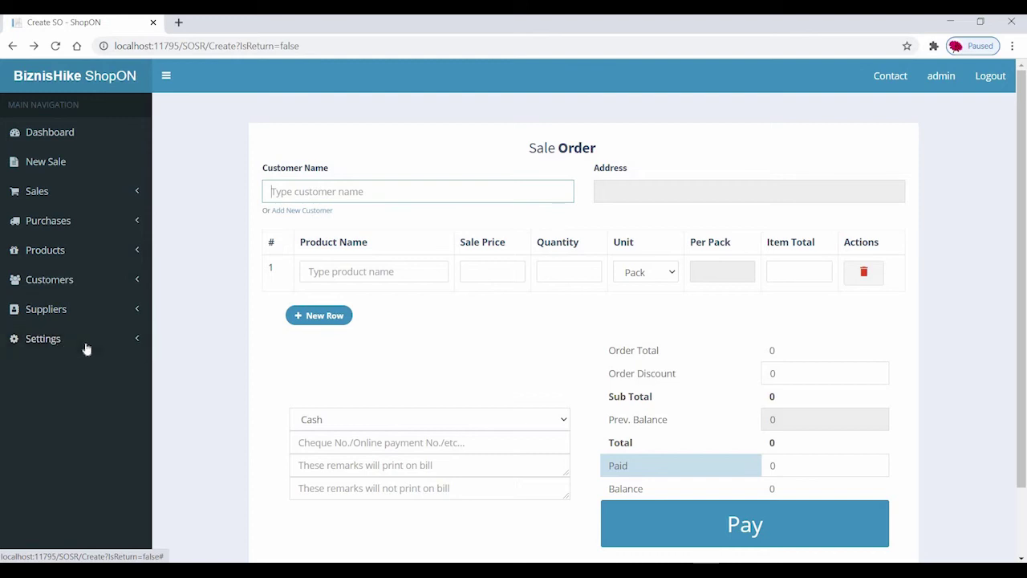
left_click(56, 341)
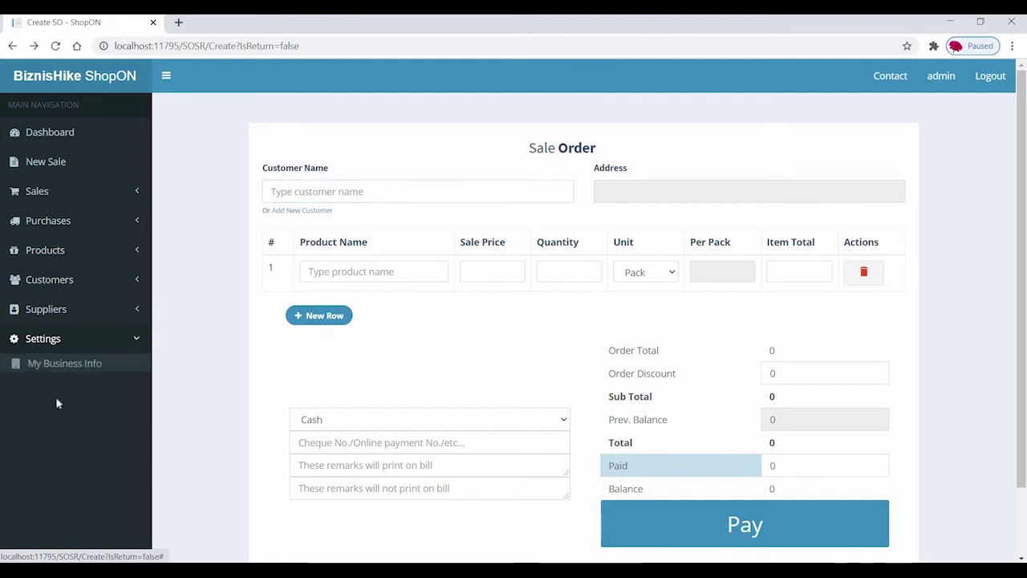
left_click(52, 366)
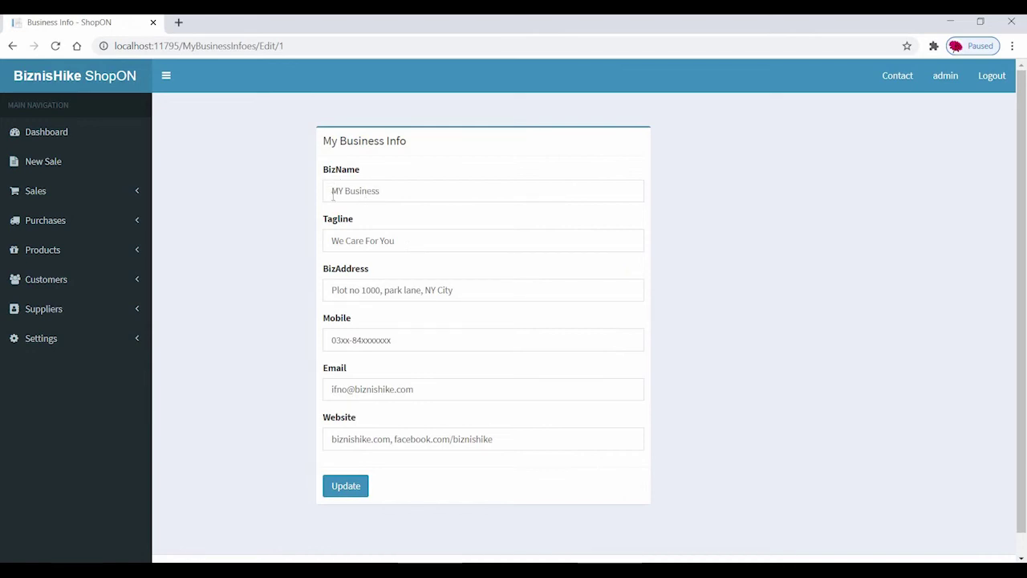
triple_click(383, 191)
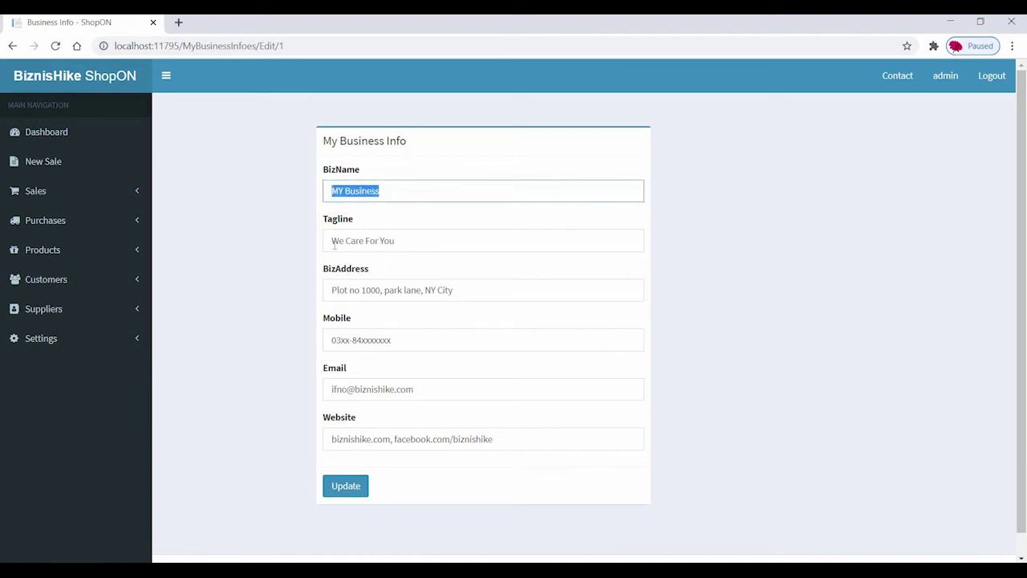
left_click_drag(332, 242, 407, 244)
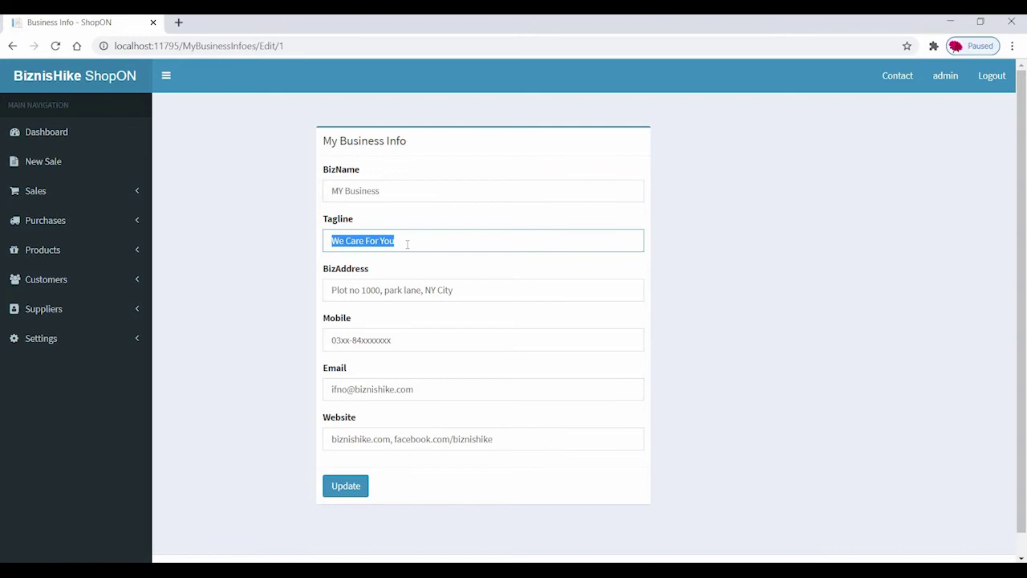
triple_click(481, 290)
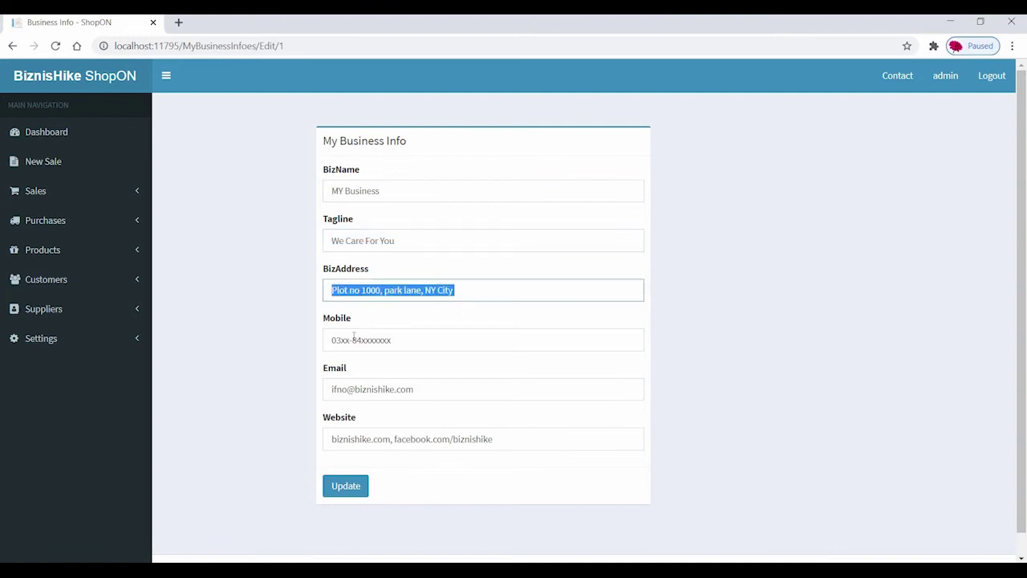
left_click_drag(345, 340, 411, 344)
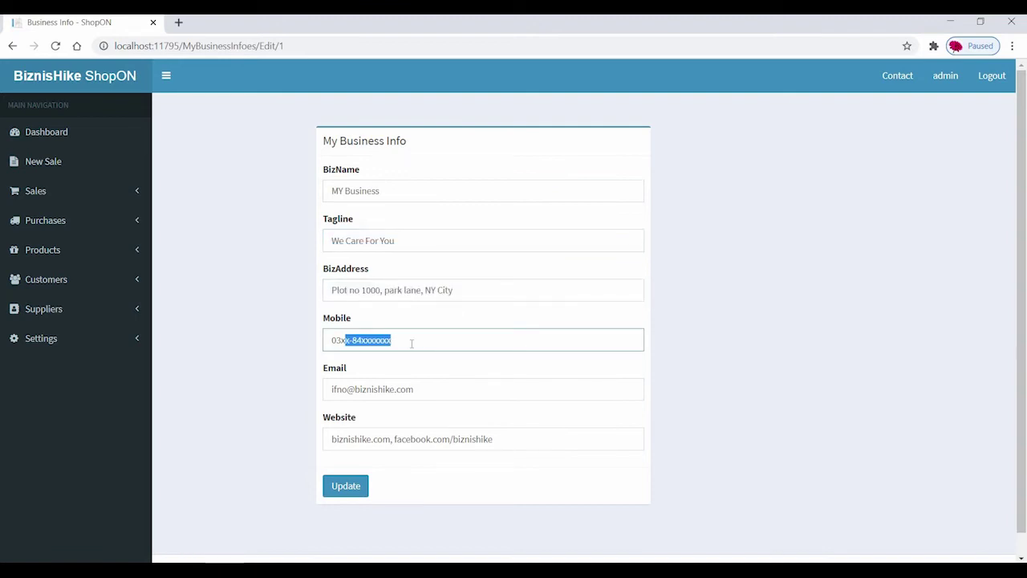
left_click(46, 310)
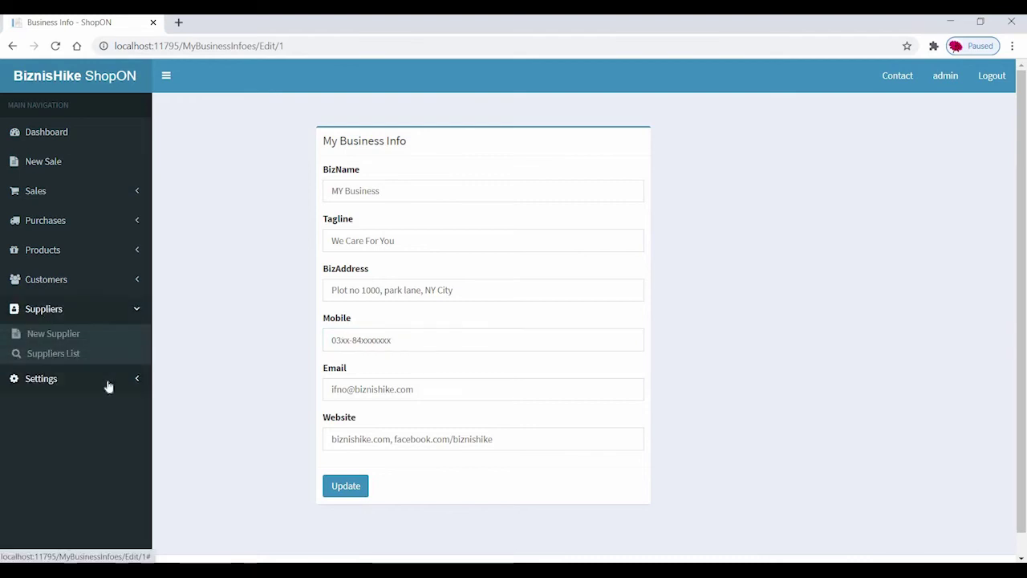
- Create a new supplier with a 5000.00 opening balance from the Suppliers list
left_click(42, 338)
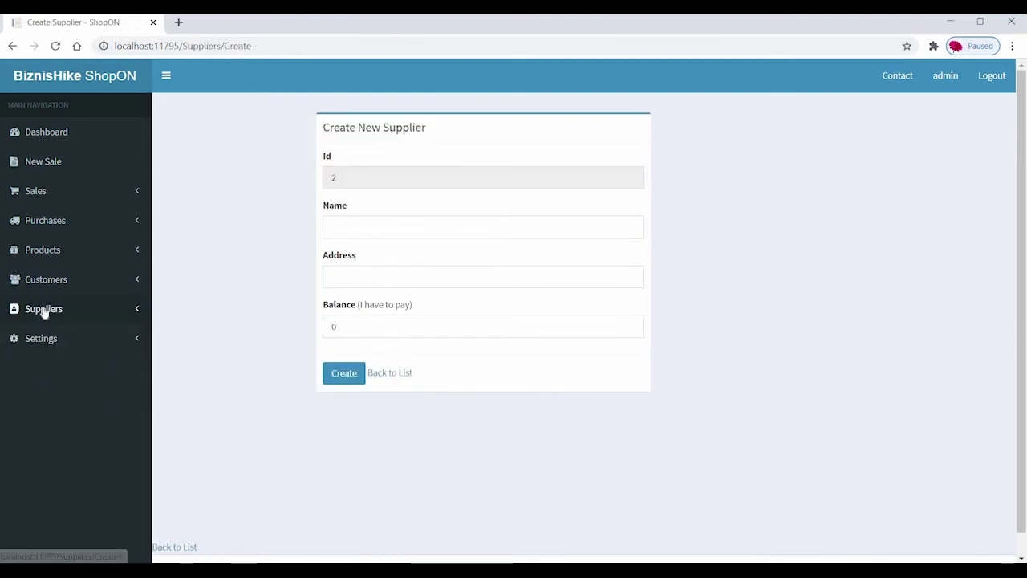
left_click(41, 308)
left_click(46, 358)
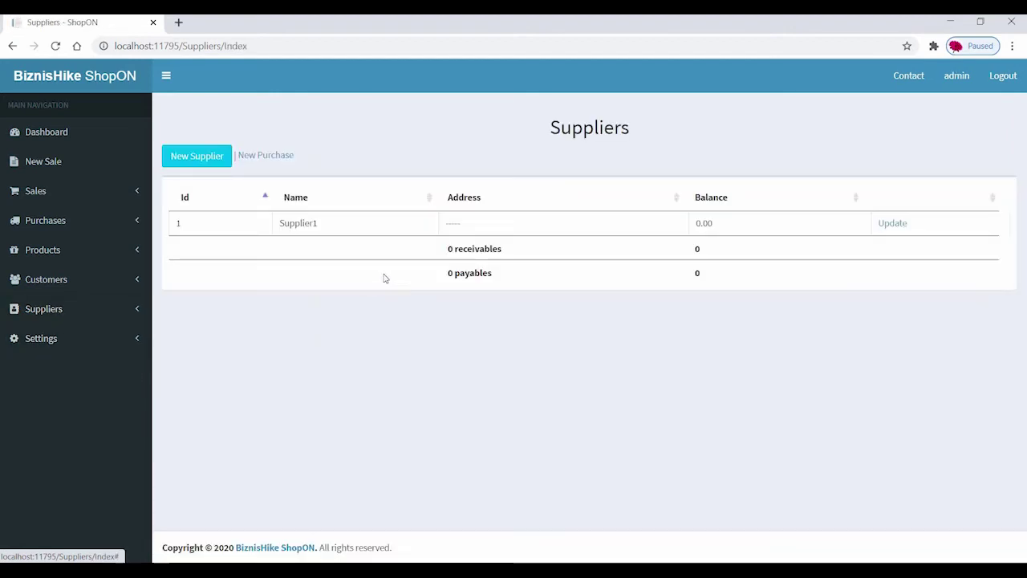
left_click(194, 158)
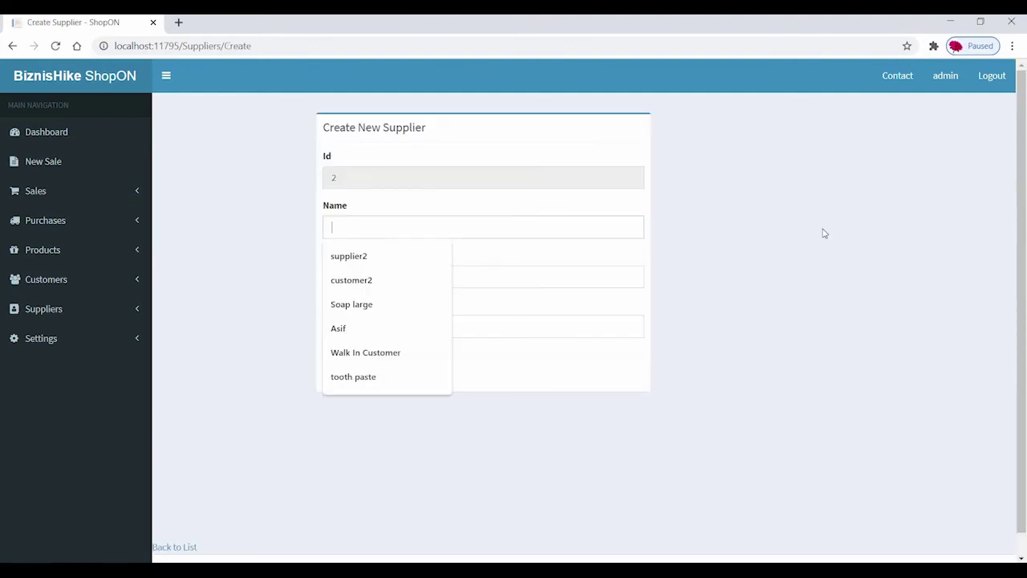
type("Adam")
left_click(382, 282)
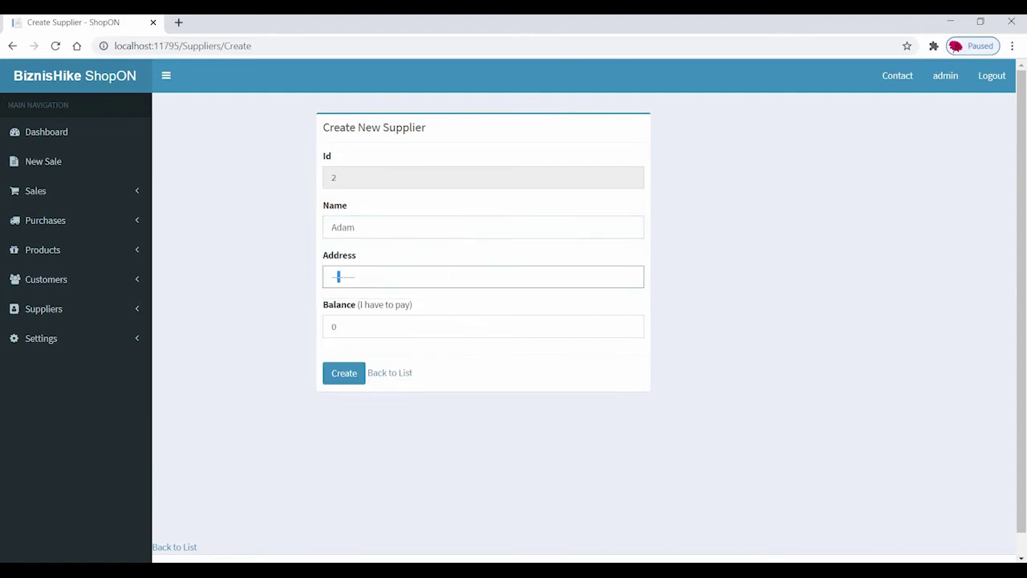
key("Tab")
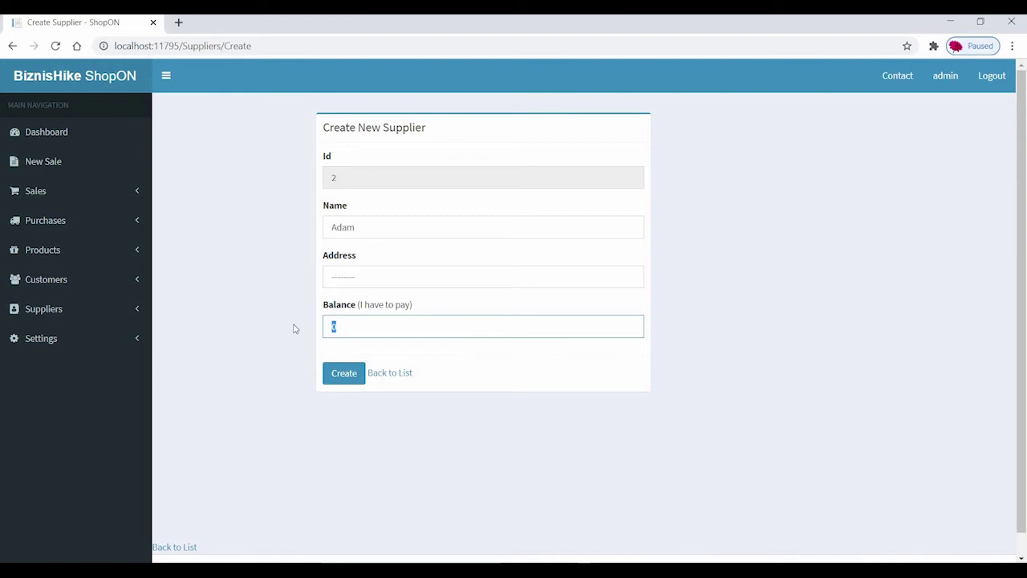
type("5000")
left_click(355, 377)
left_click(342, 383)
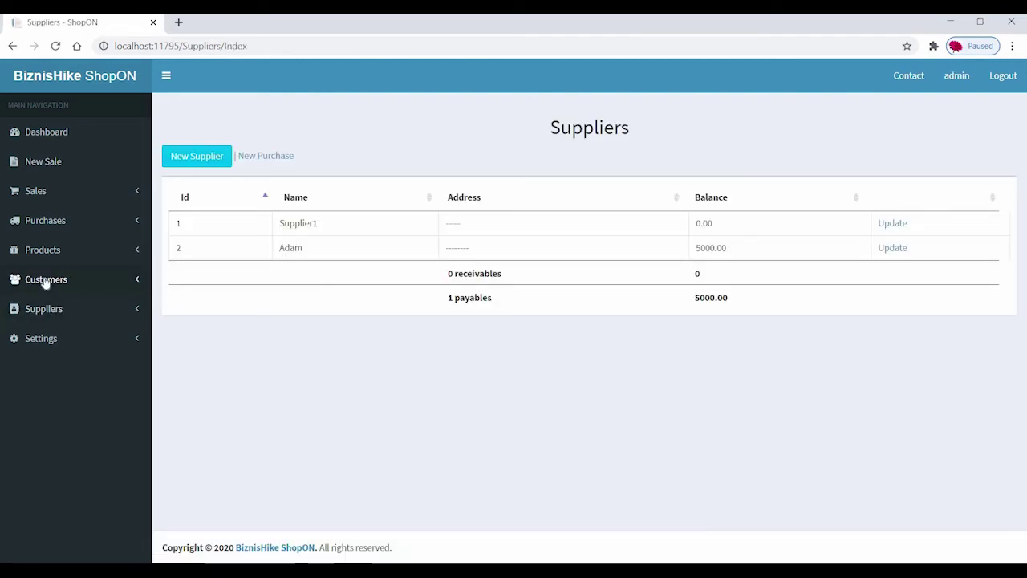
- Open the Customers list and save a new customer, Id 2, with a 0.00 balance
left_click(50, 281)
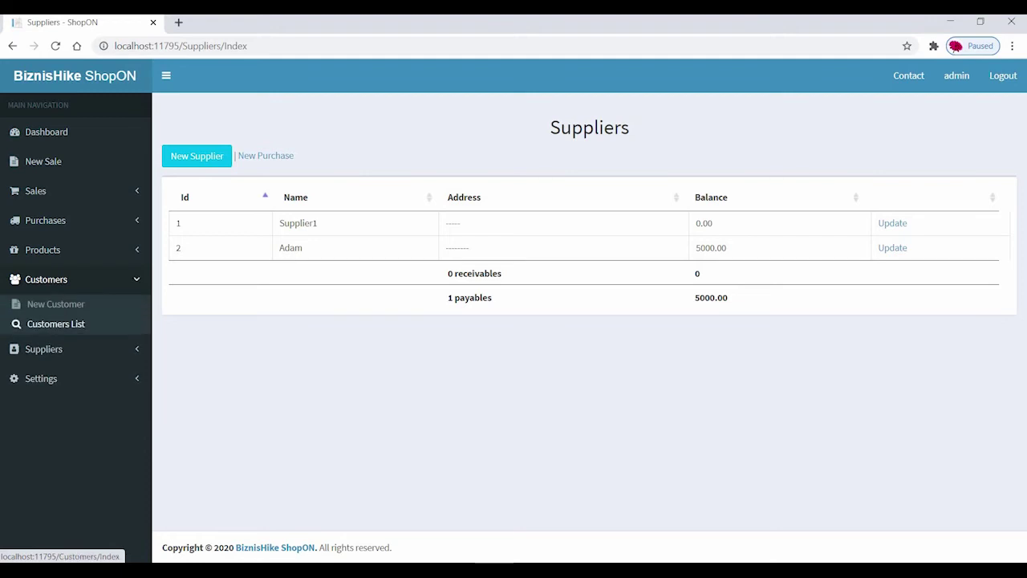
left_click(51, 323)
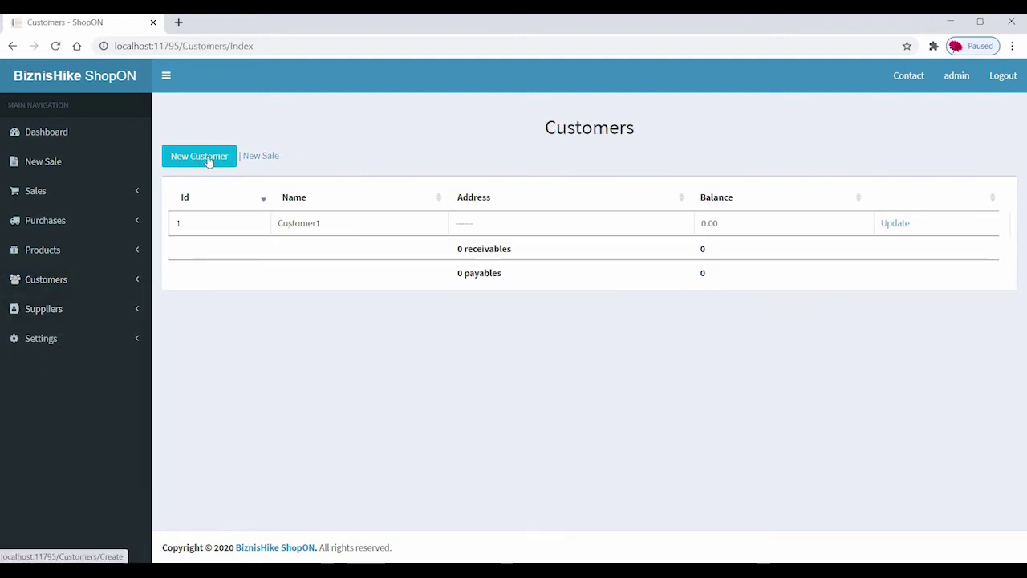
left_click(207, 159)
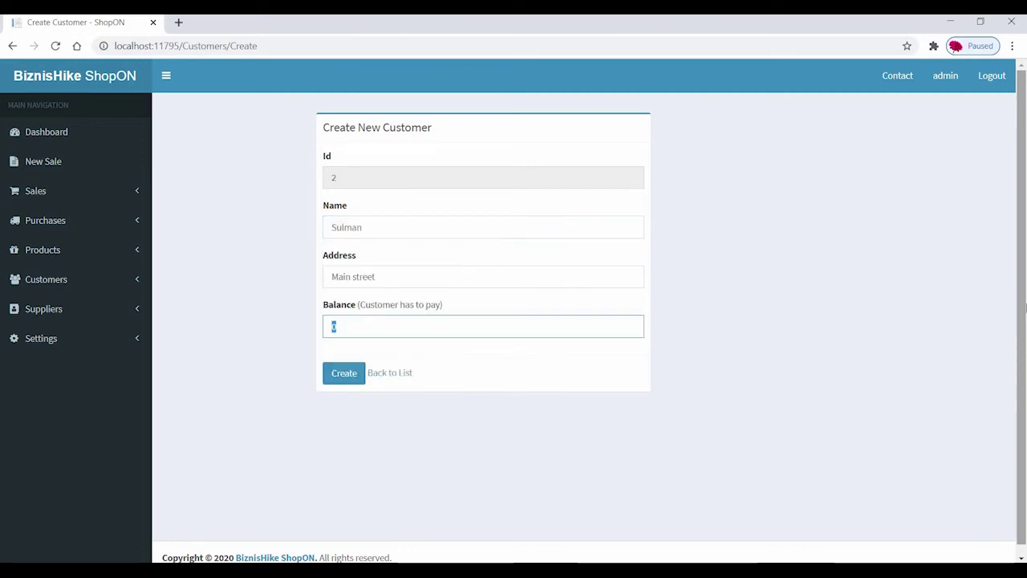
left_click(334, 378)
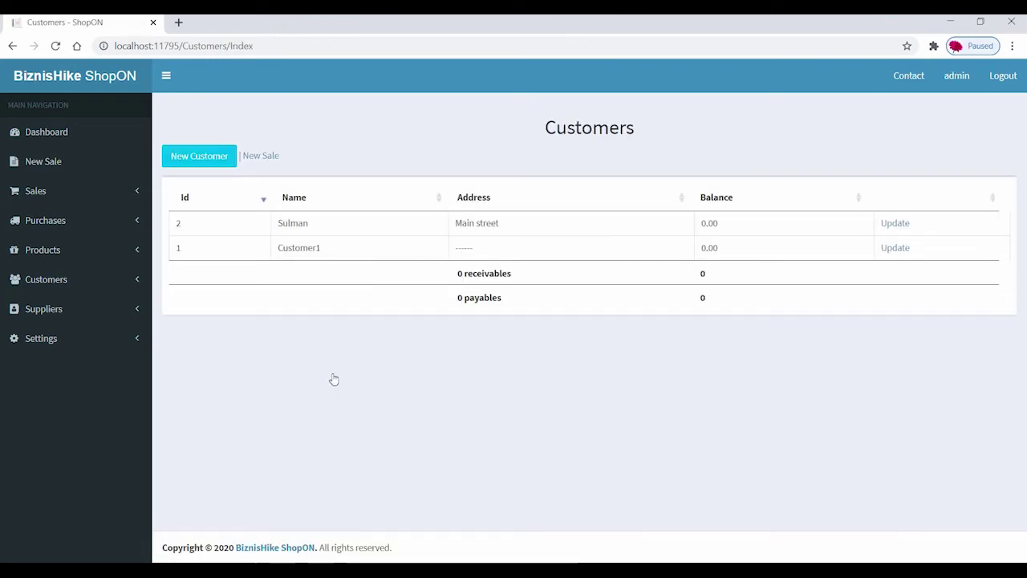
- Start a new product from Supplier1 named Biscuit Pack
left_click(59, 255)
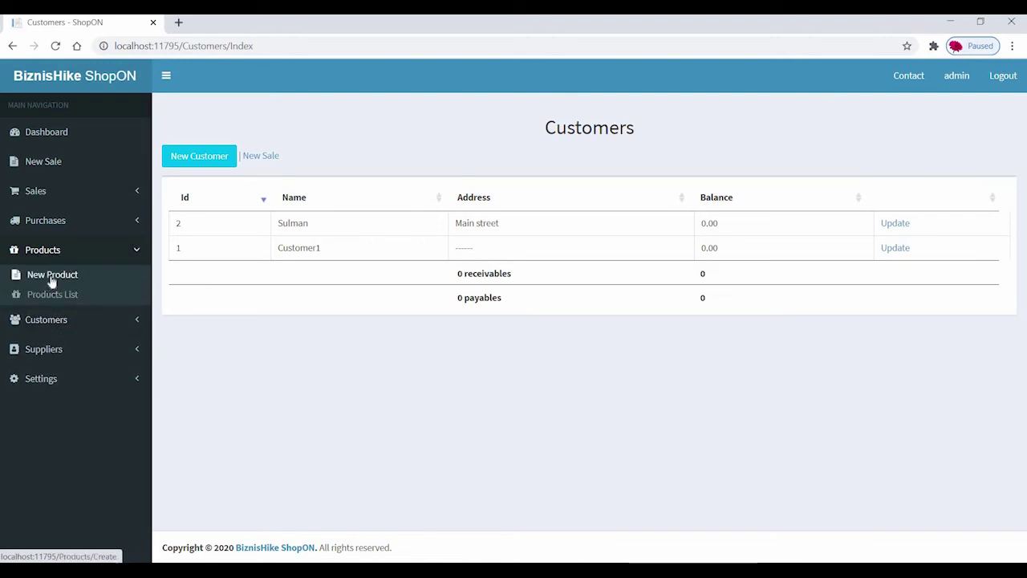
left_click(51, 295)
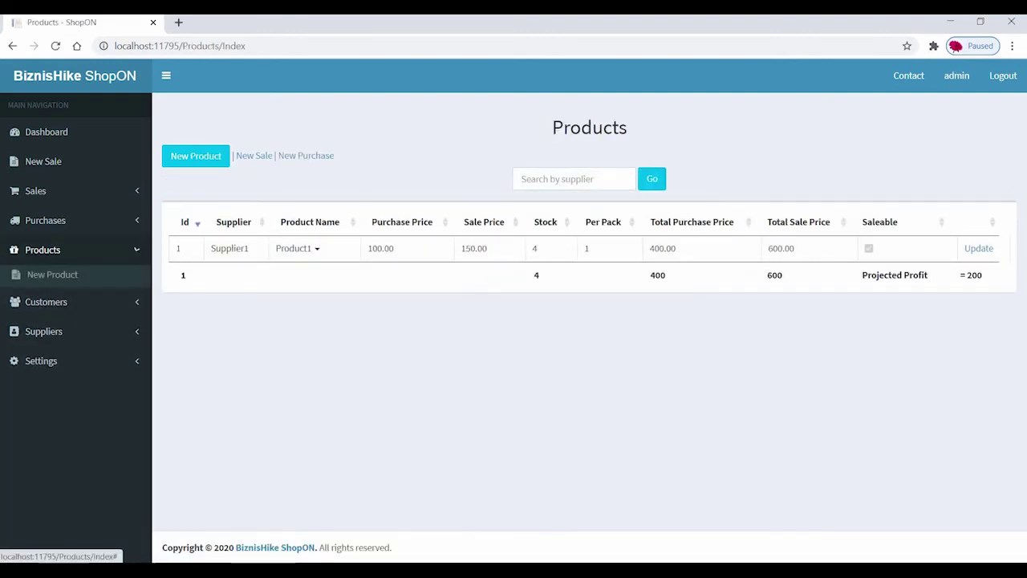
left_click(199, 158)
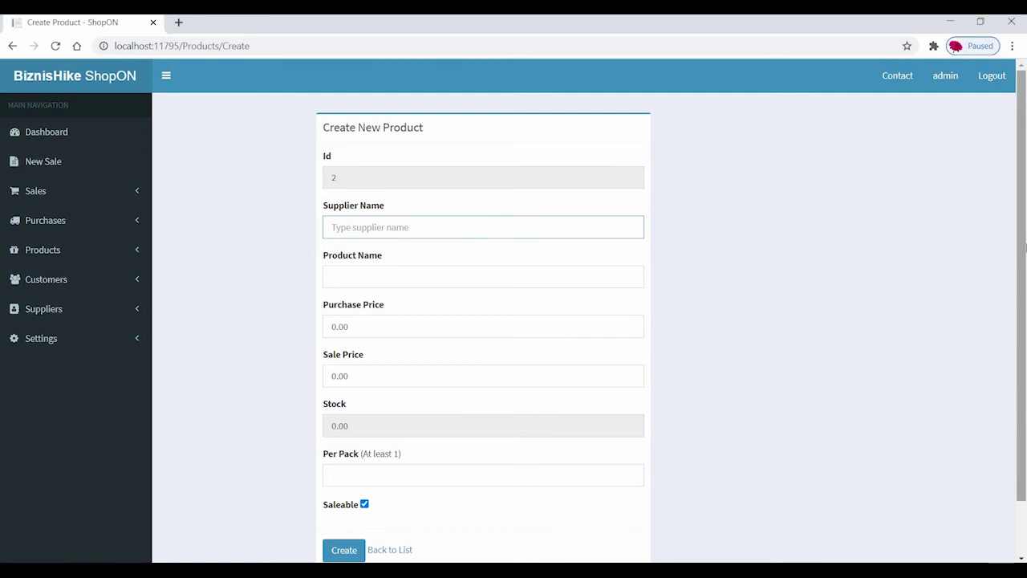
type("Su")
key("BackSpace")
key("BackSpace")
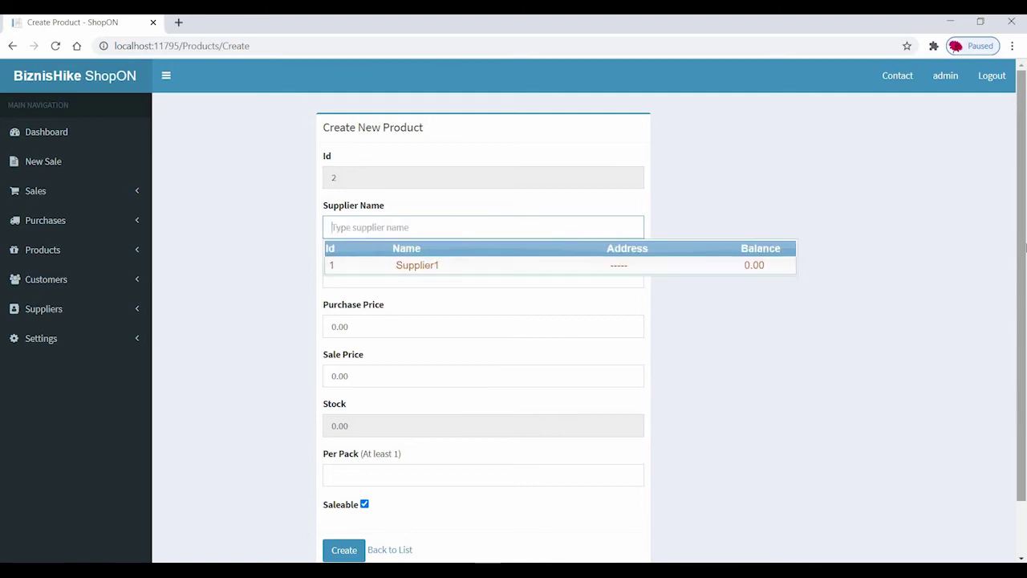
key("Down")
key("Return")
key("Tab")
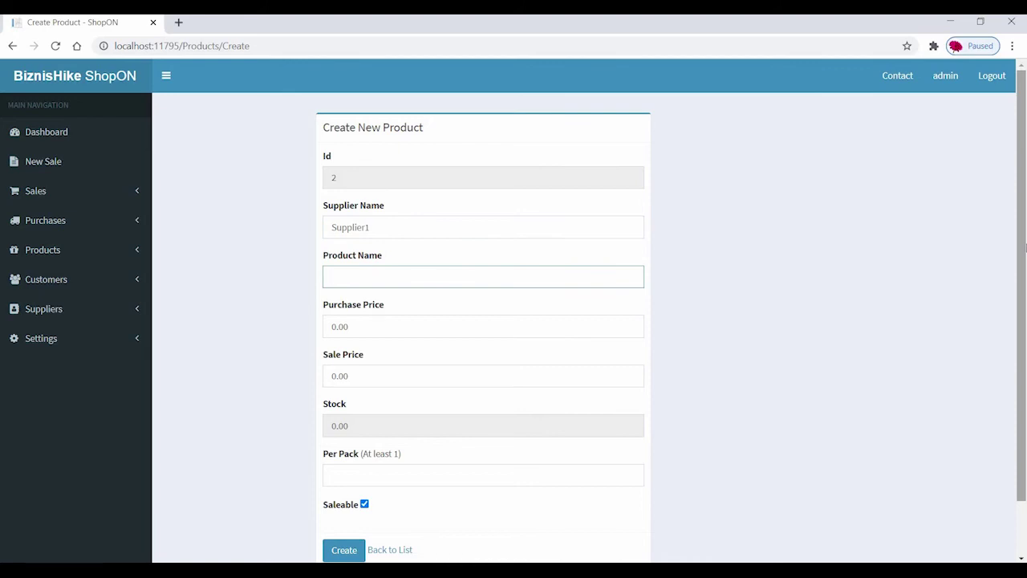
type("Biscuit Pack")
key("Tab")
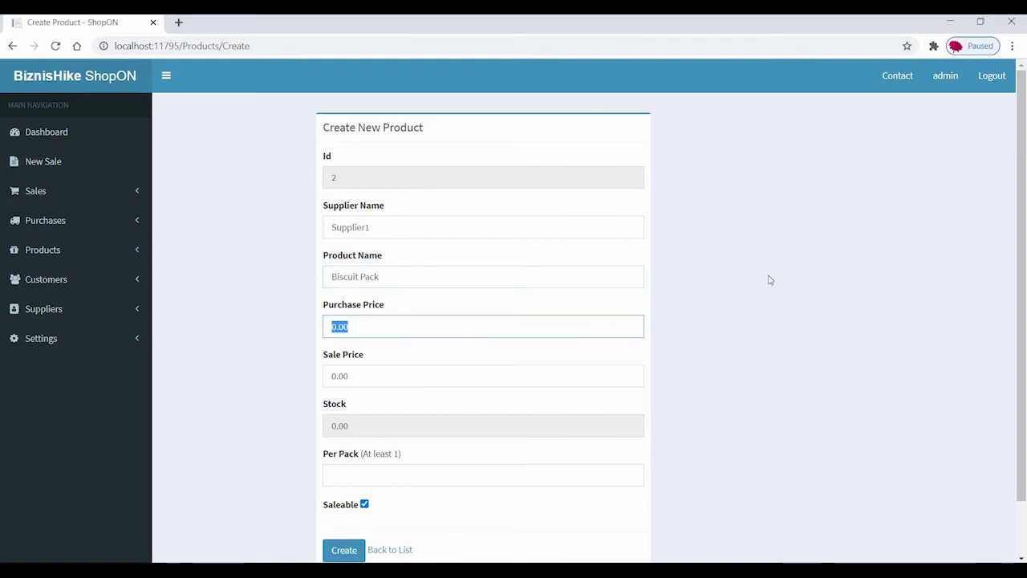
- Set purchase price 20, sale price 25 and 6 per pack, then create the product
type("2")
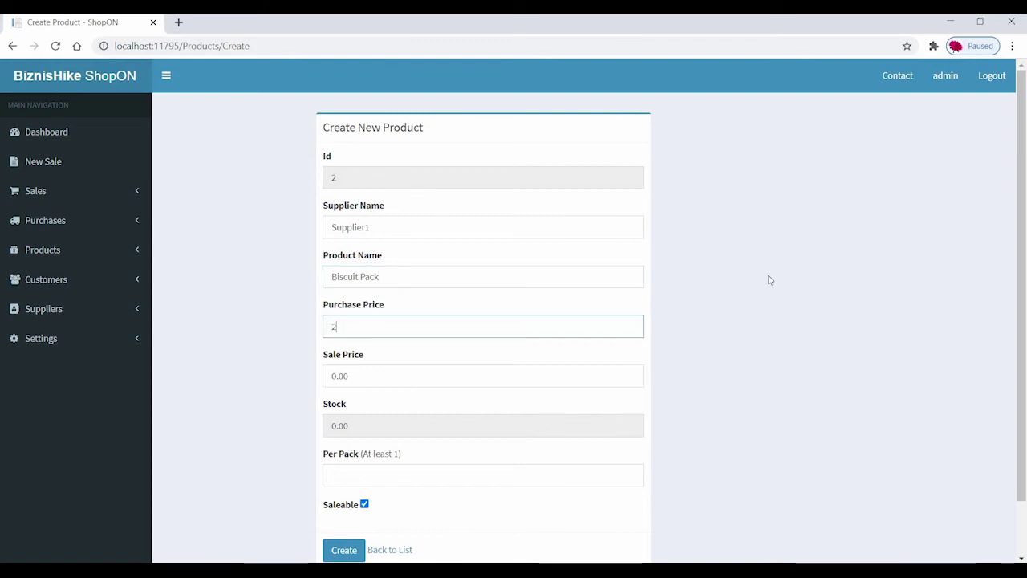
key("shift+Tab")
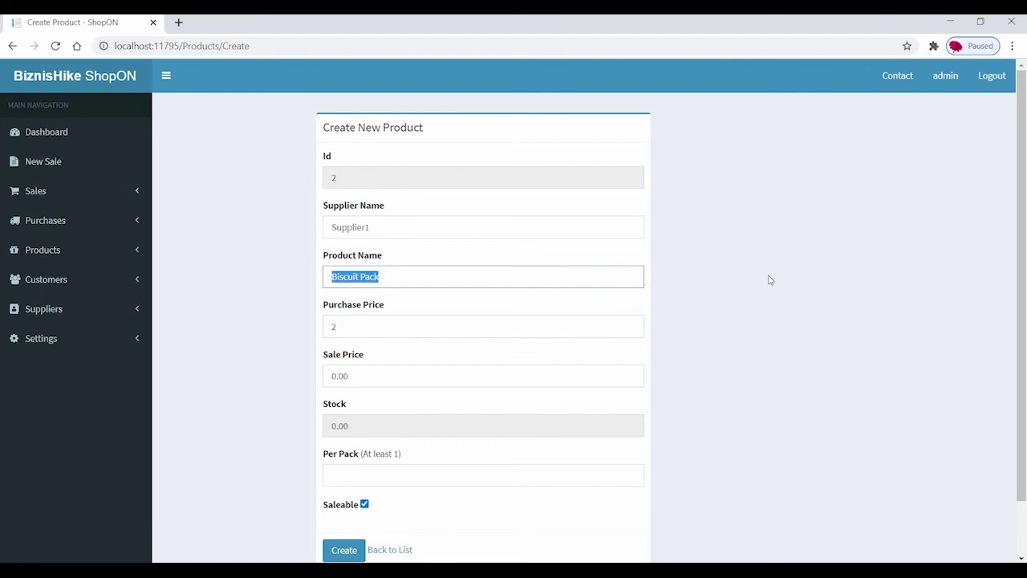
key("shift+Tab")
key("Tab")
key("End")
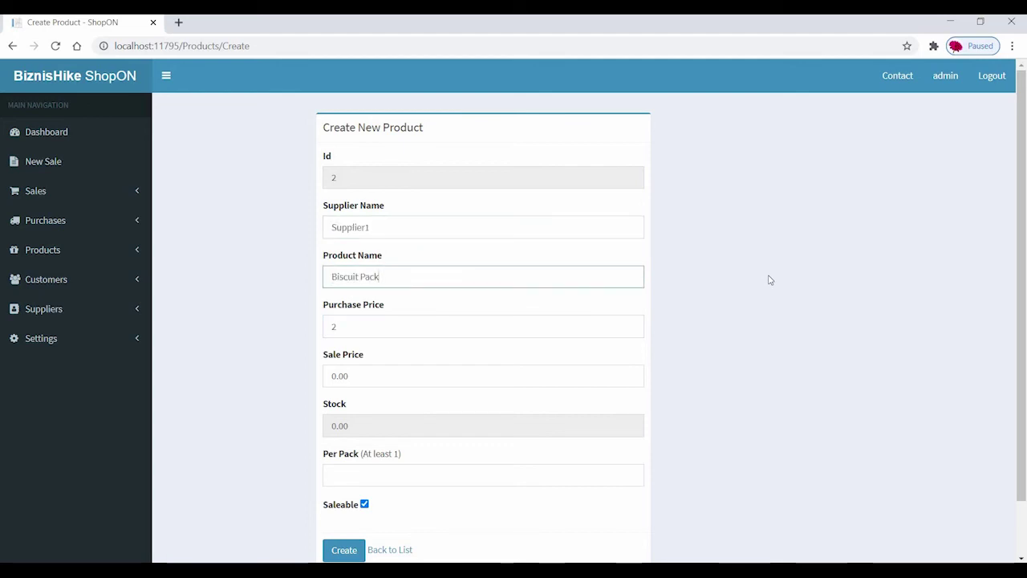
key("Tab")
key("End")
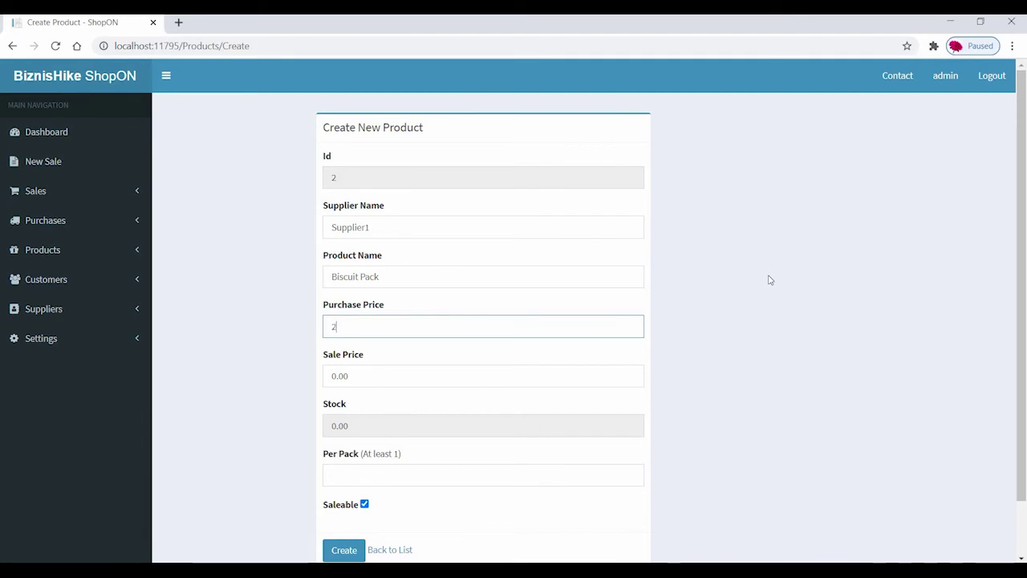
type("0")
key("Tab")
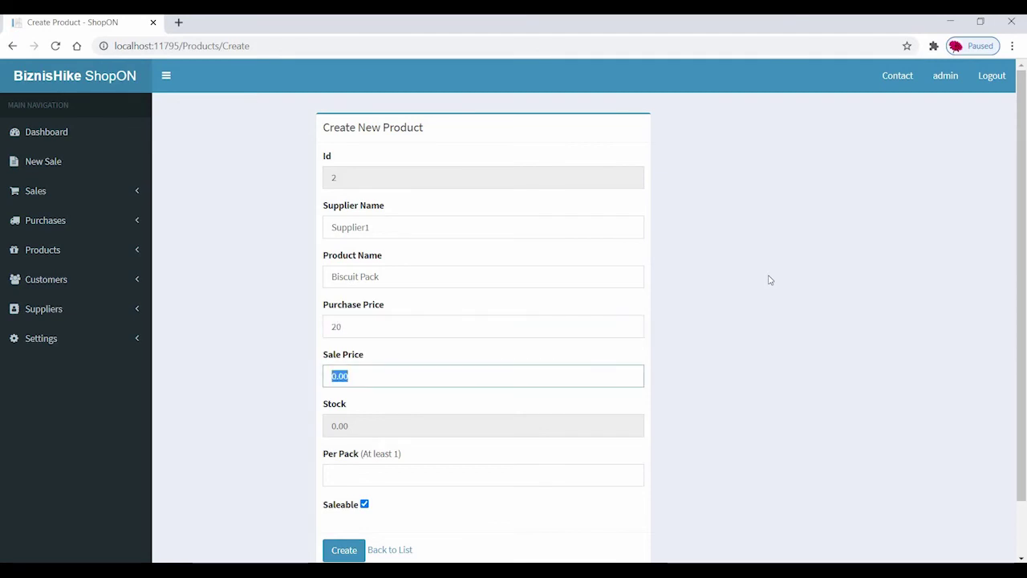
type("2")
key("Tab")
key("Tab")
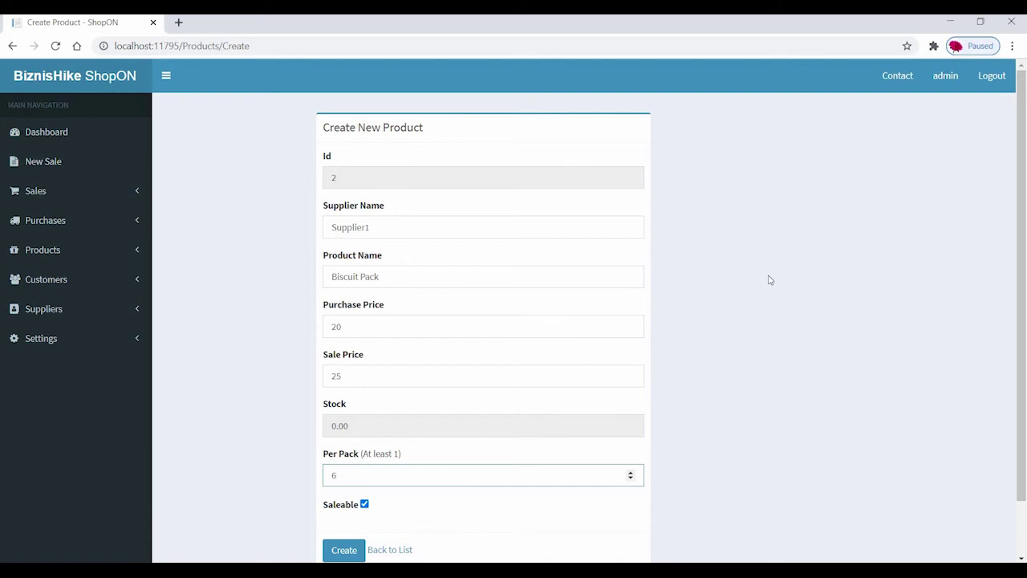
scroll(666, 337, "down", 2)
left_click(337, 491)
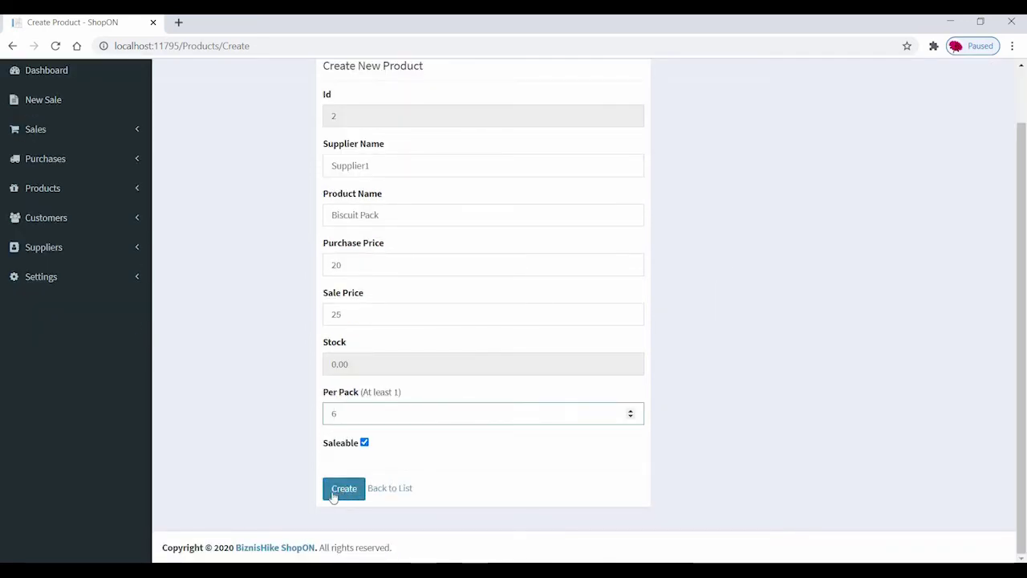
left_click(337, 491)
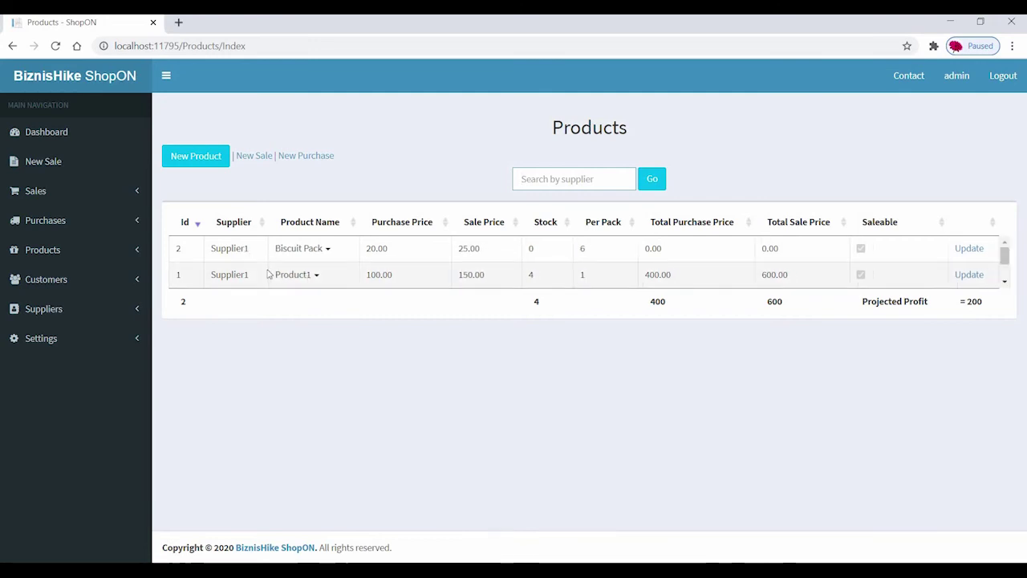
- Start a new purchase order for supplier Supplier1 with Biscuit Pack in the first row
left_click(42, 224)
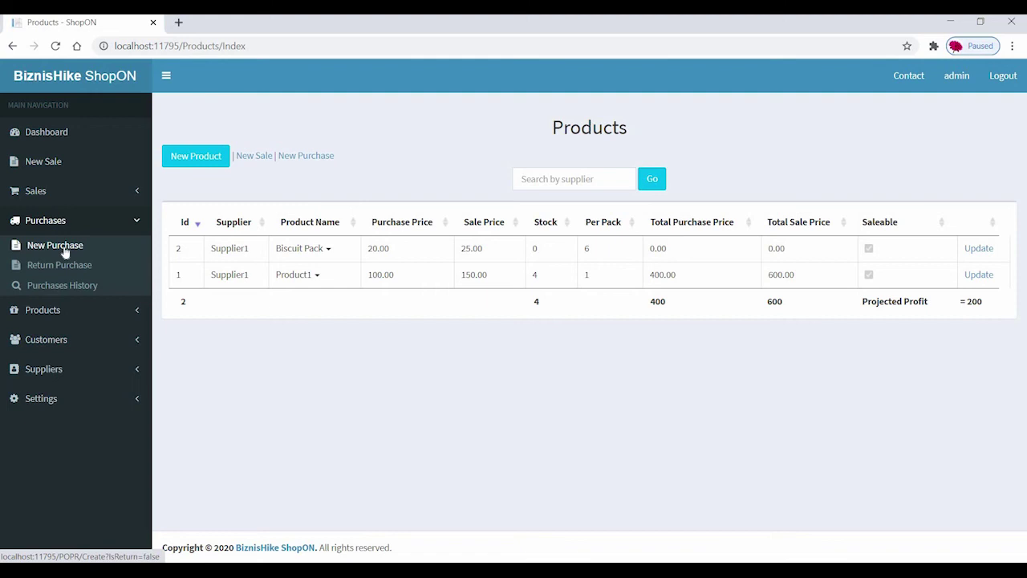
left_click(66, 252)
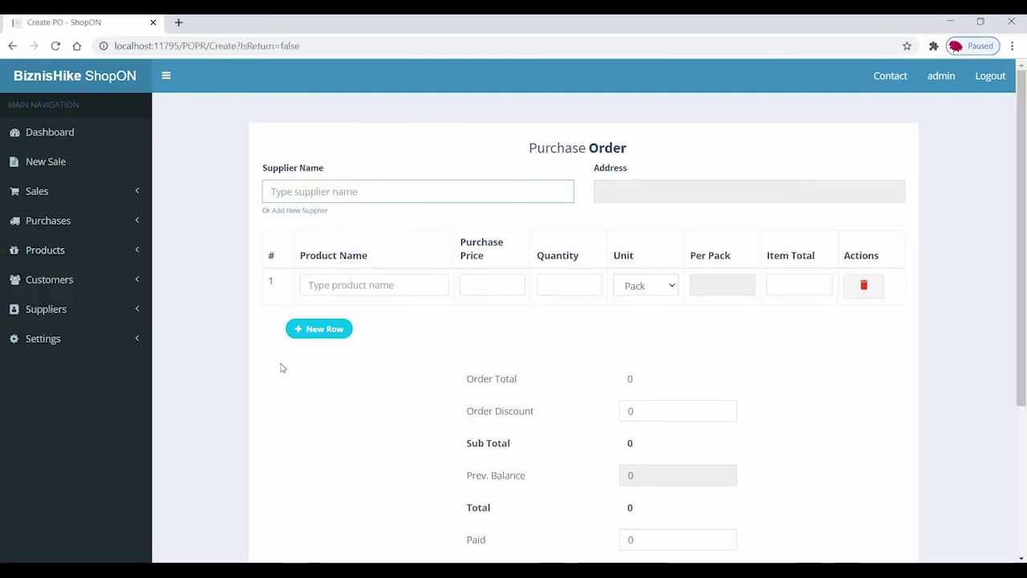
type("su")
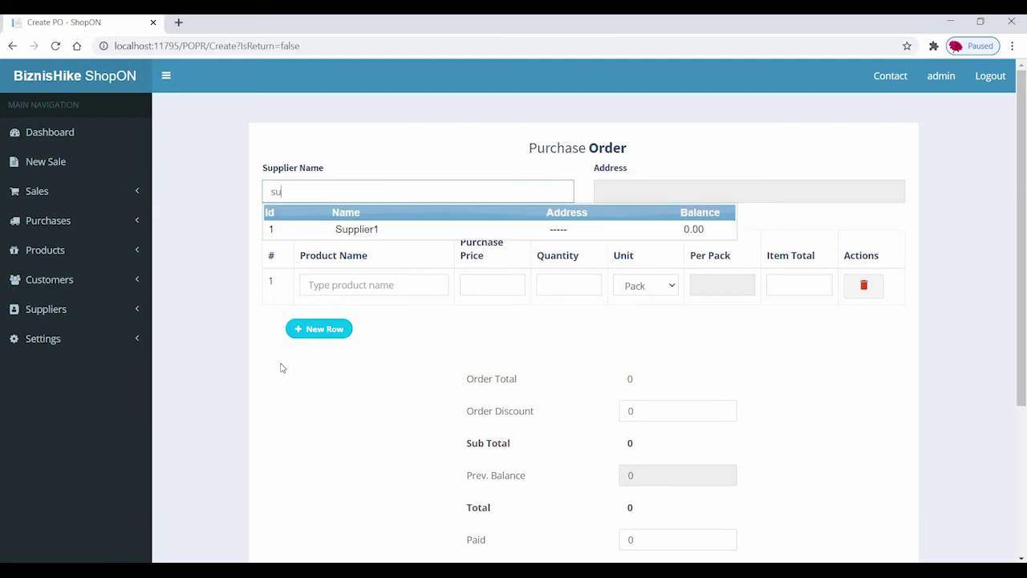
key("BackSpace")
key("BackSpace")
key("Down")
key("Return")
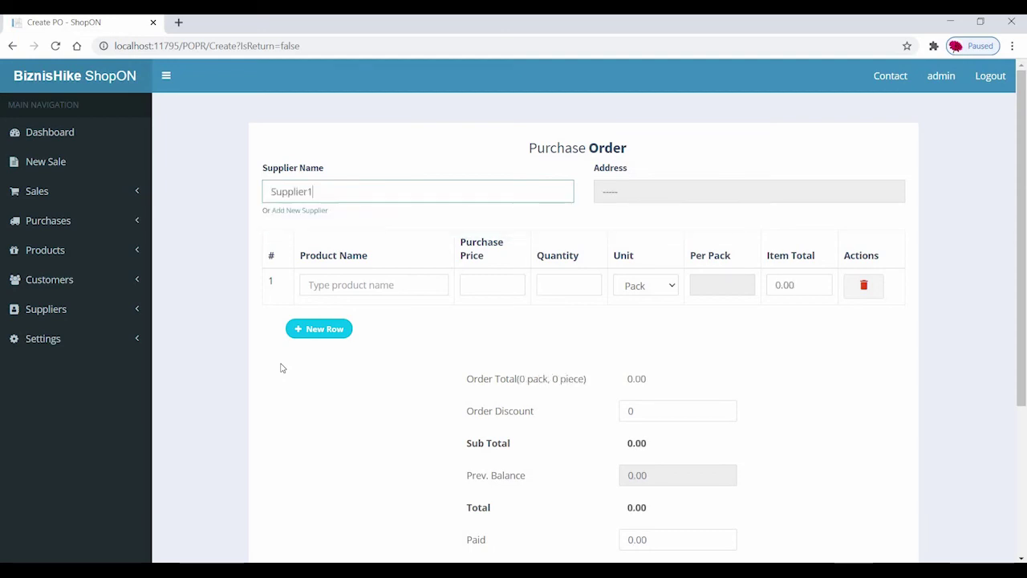
key("Tab")
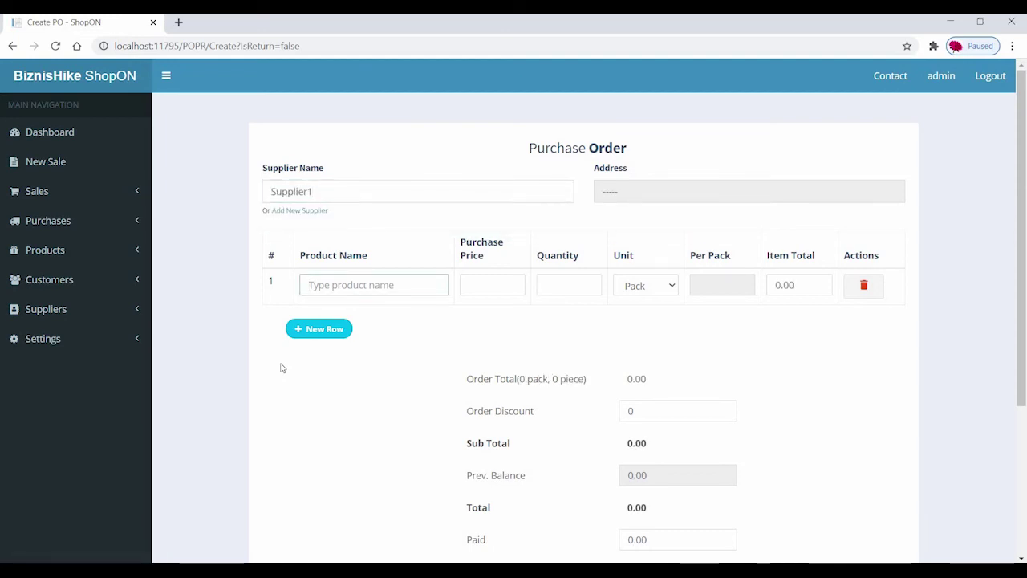
type("b")
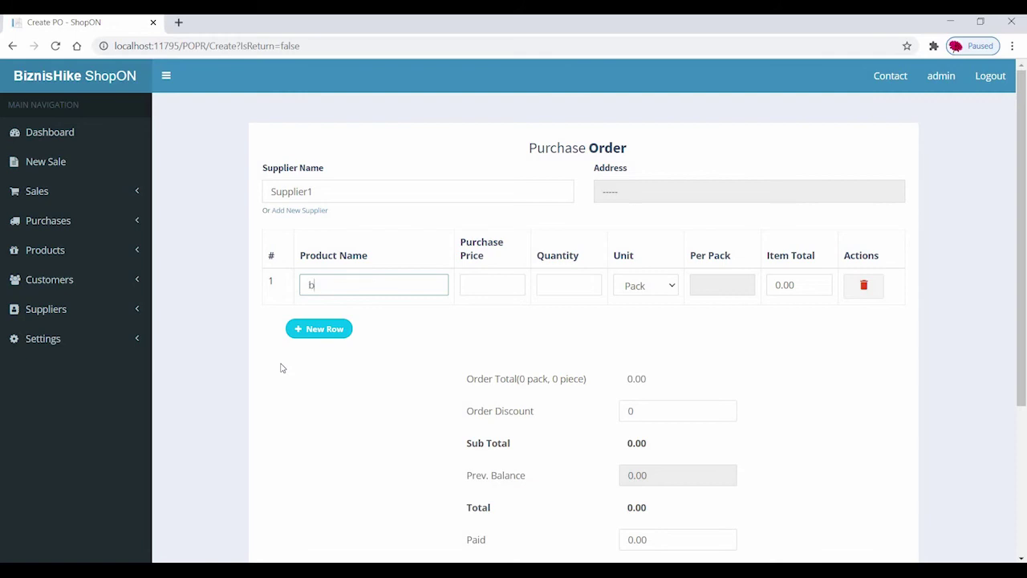
key("Down")
key("Return")
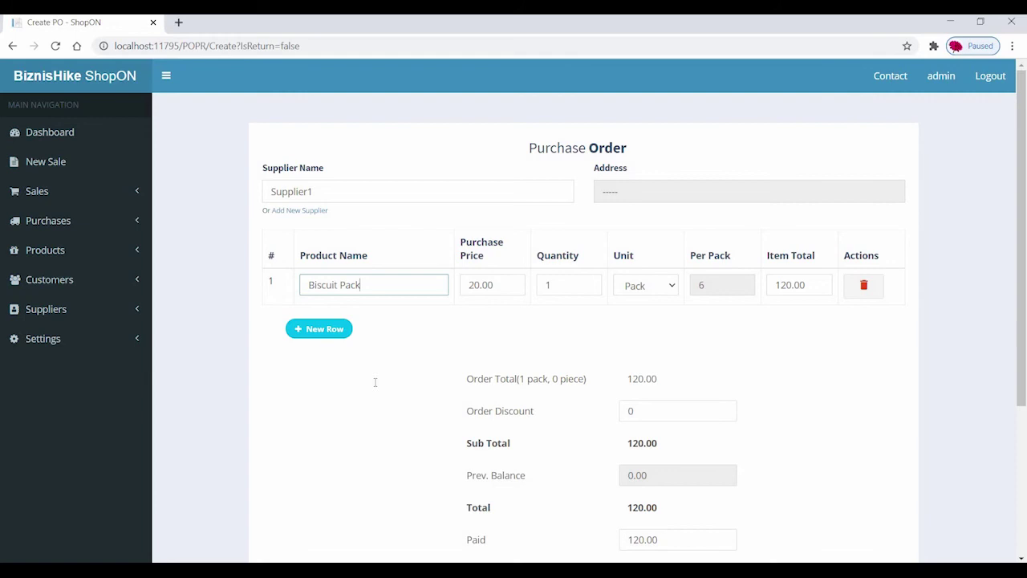
- Set quantity to 100 and paid amount to 5000, then save and print the order
left_click(548, 291)
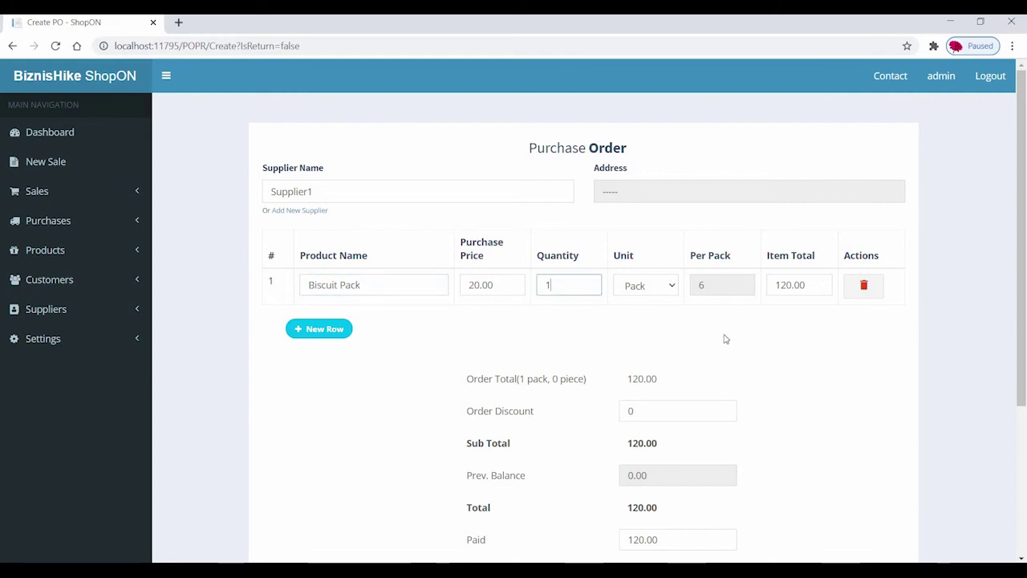
type("0")
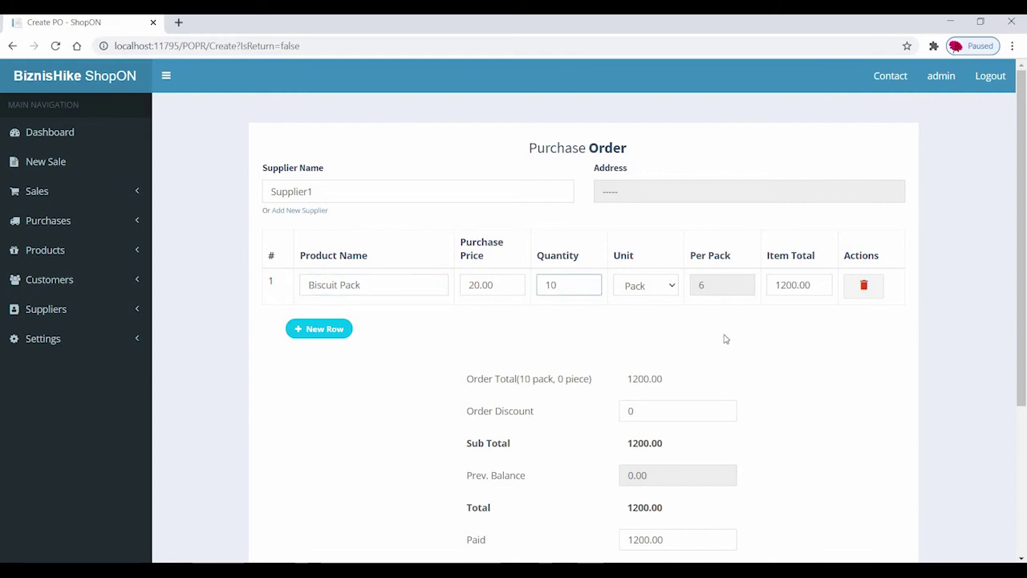
type("0")
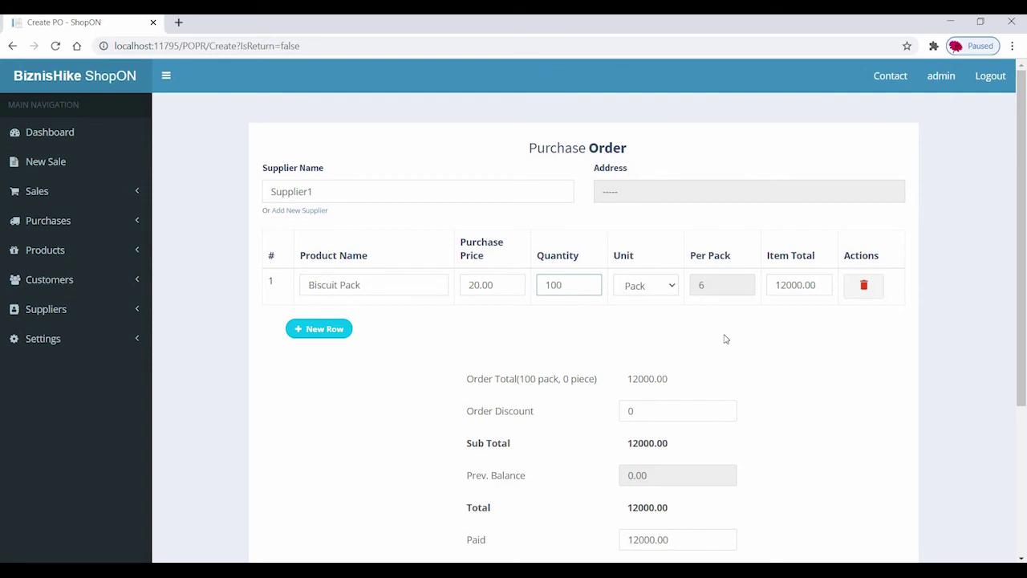
scroll(544, 327, "down", 2)
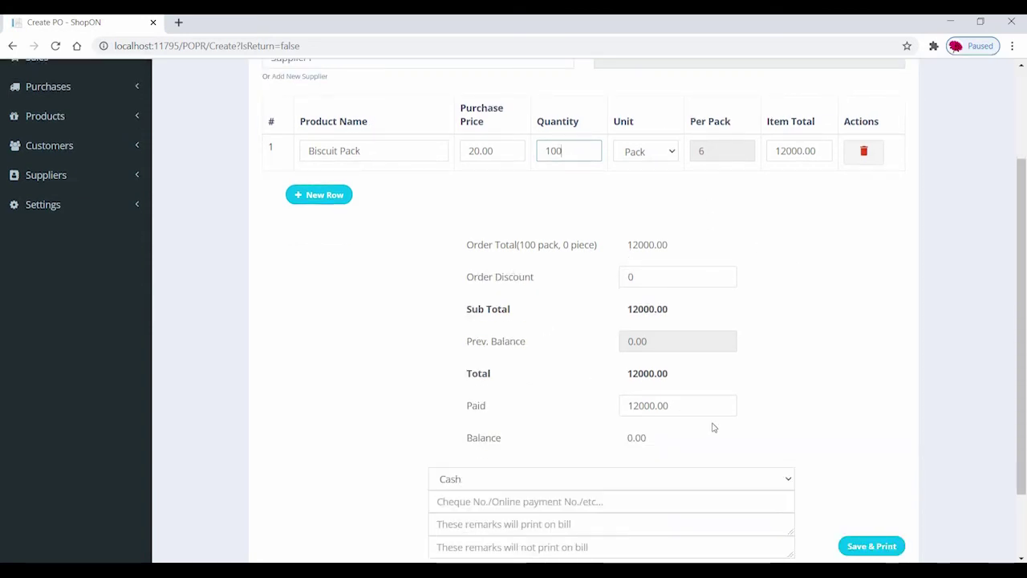
left_click_drag(630, 405, 674, 407)
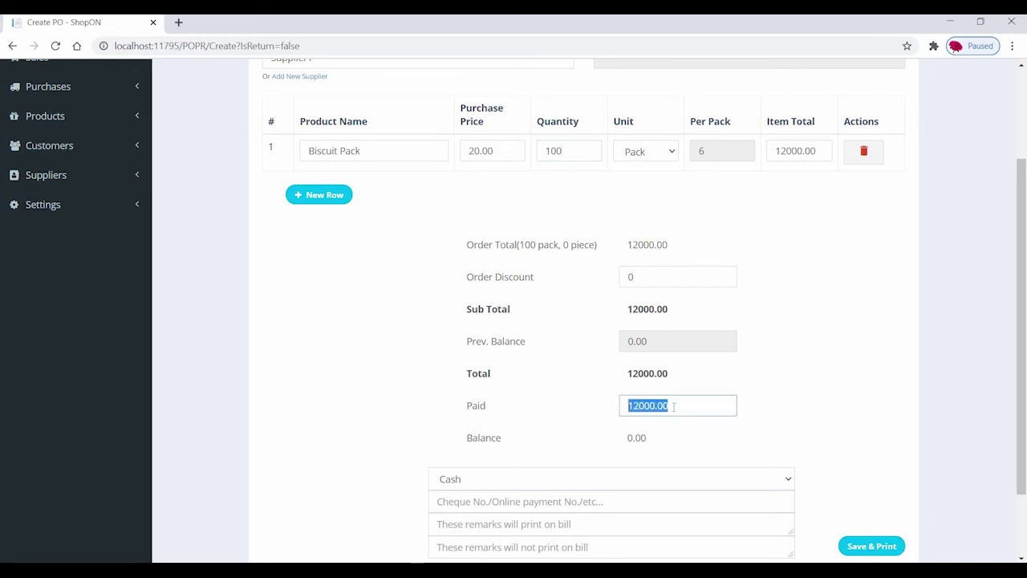
type("6000")
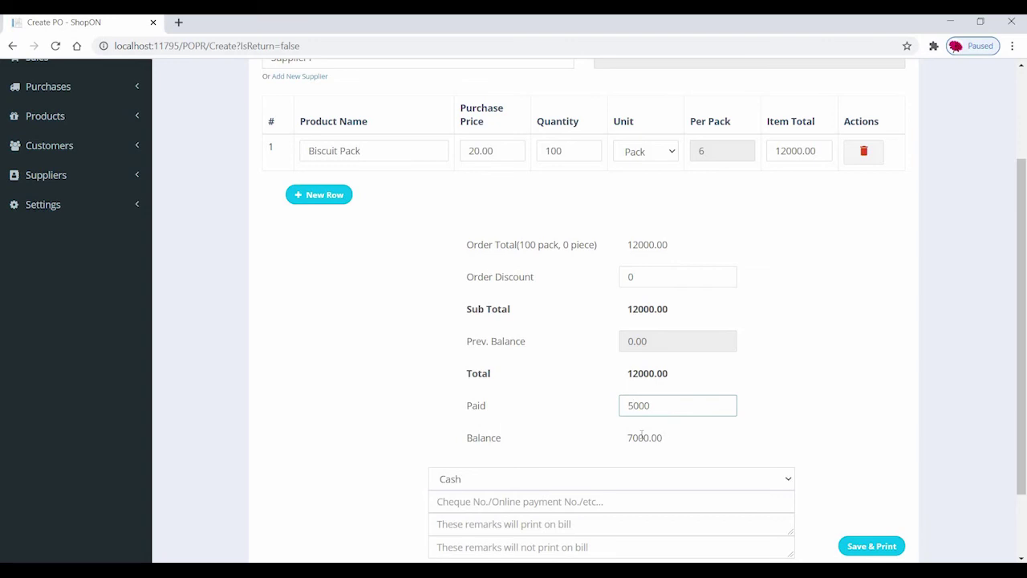
scroll(642, 434, "down", 2)
left_click(871, 480)
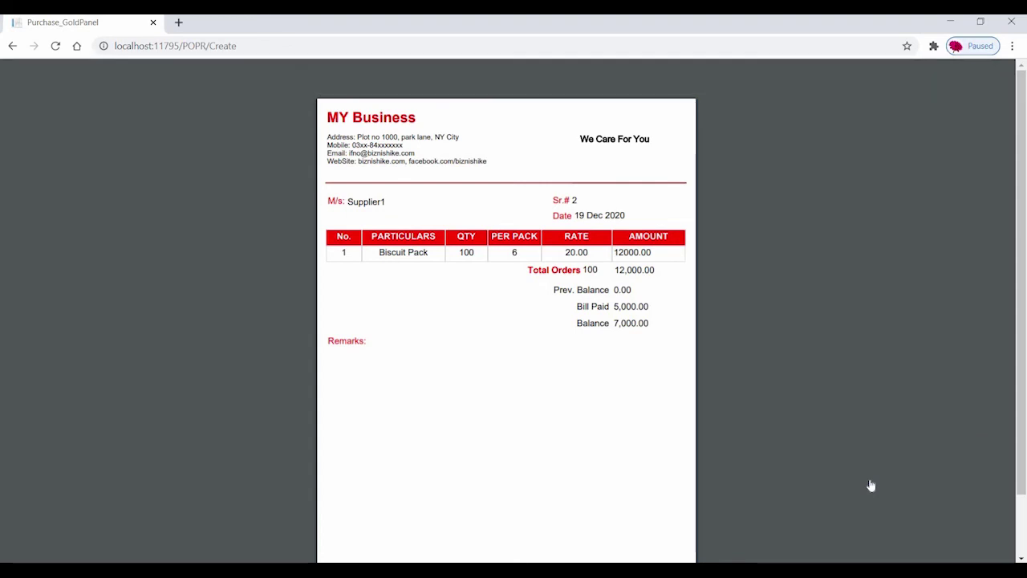
- Go back from the Supplier1 bill to a blank purchase order form
left_click(12, 47)
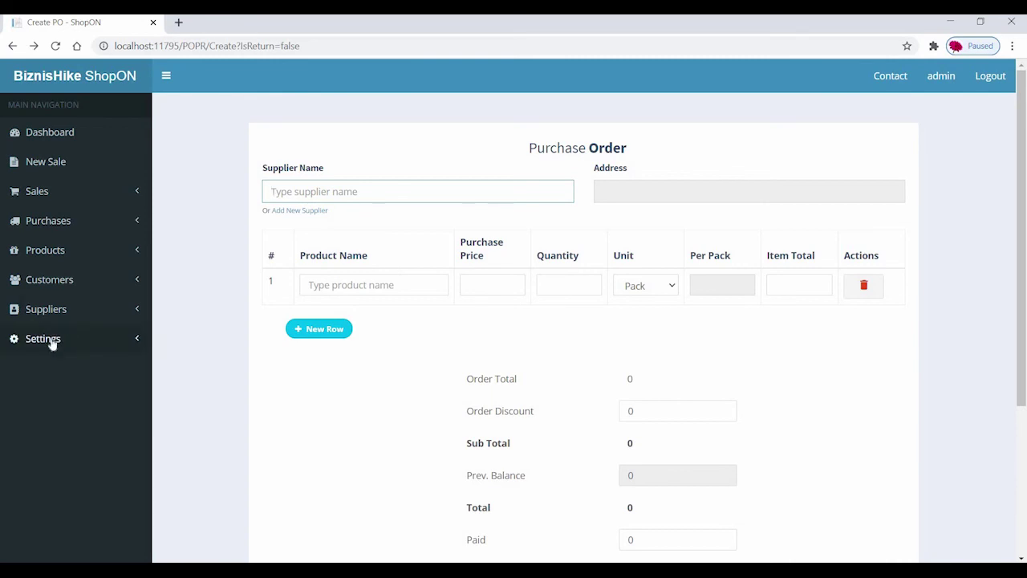
- View the My Business Info settings and the New Supplier form
left_click(46, 339)
left_click(50, 368)
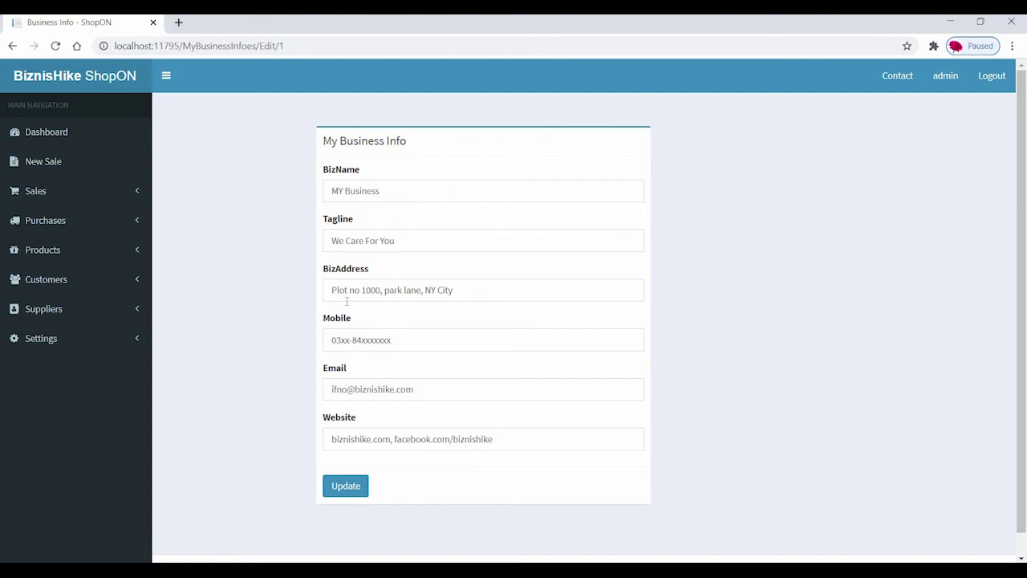
left_click(57, 311)
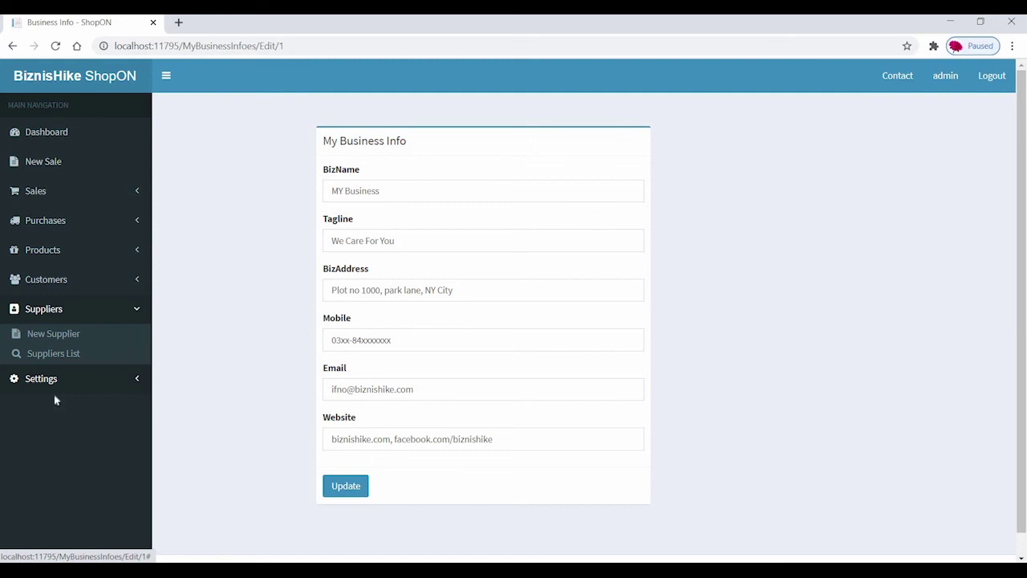
left_click(45, 335)
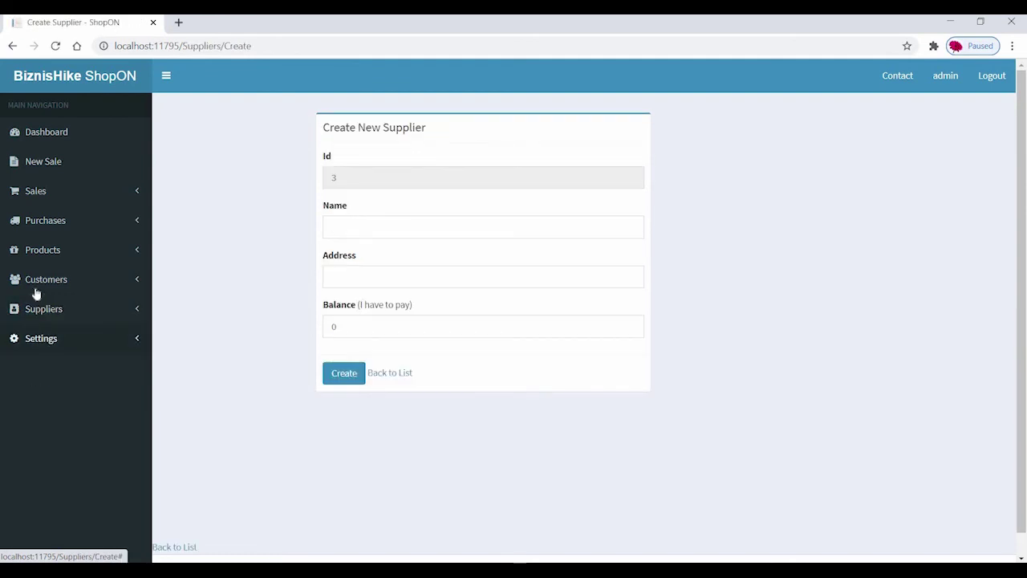
- Look over the New Customer, New Product and New Purchase forms, then return to the Dashboard
left_click(35, 288)
left_click(47, 307)
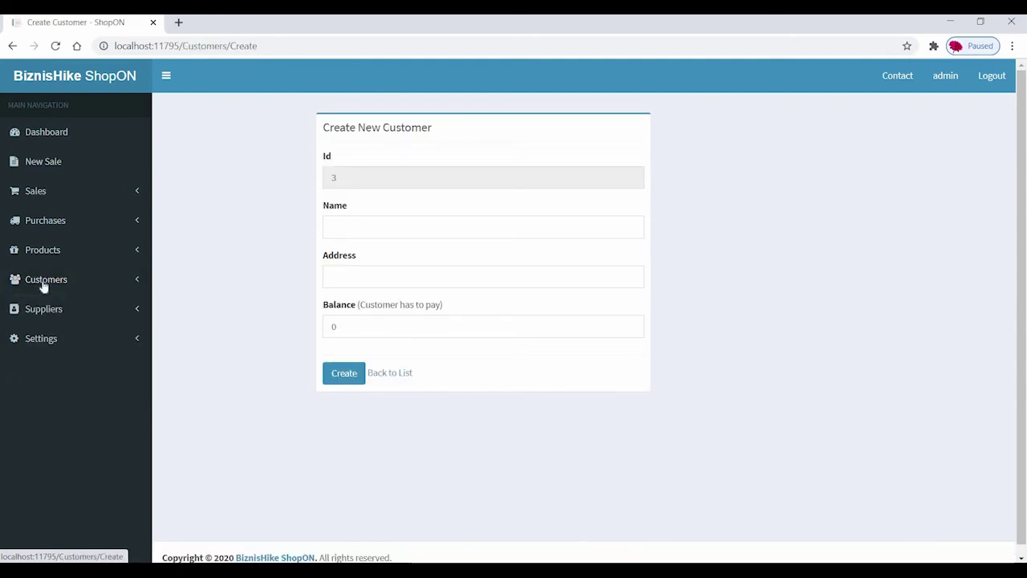
left_click(41, 249)
left_click(44, 275)
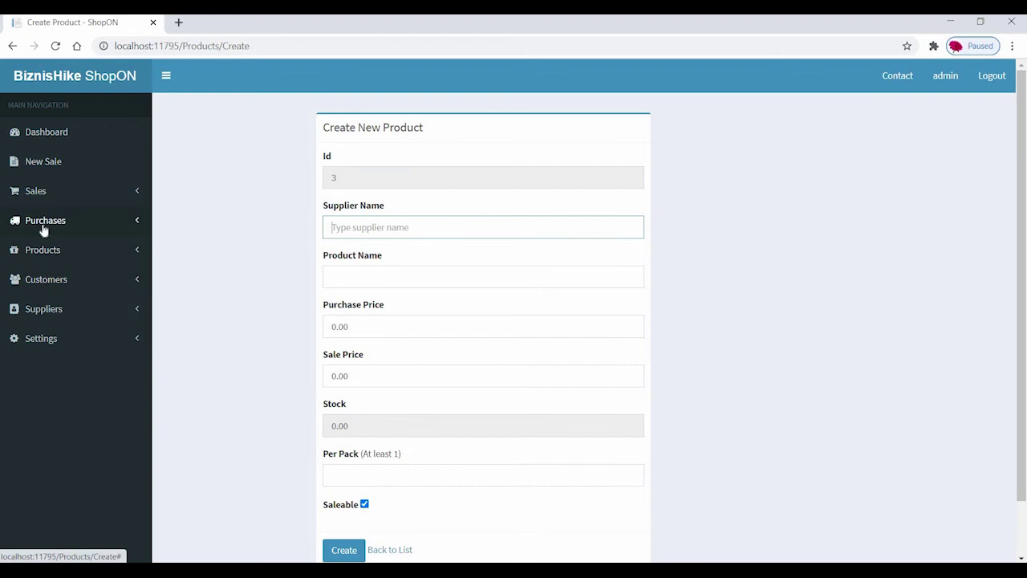
left_click(43, 225)
left_click(50, 246)
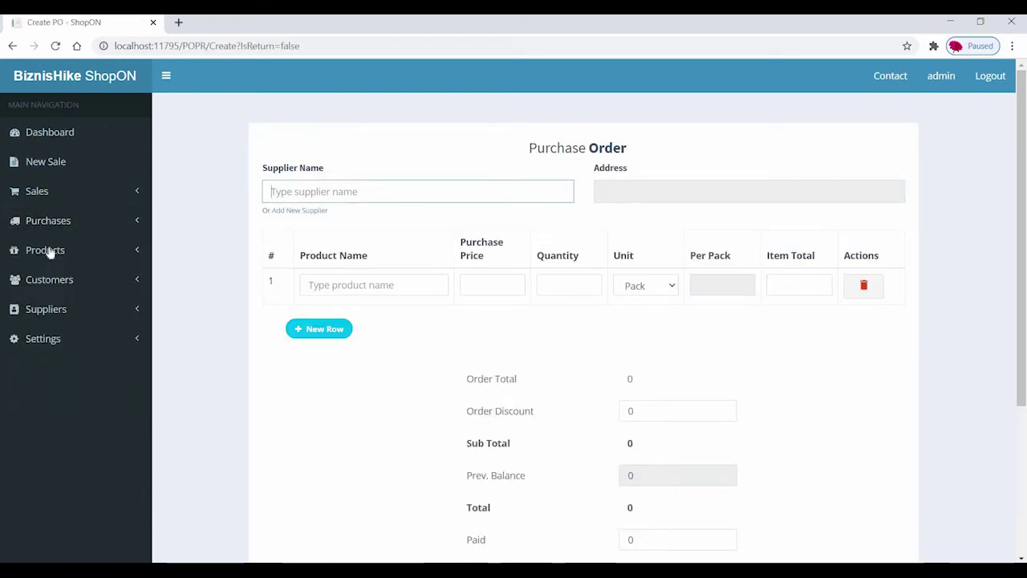
left_click(50, 132)
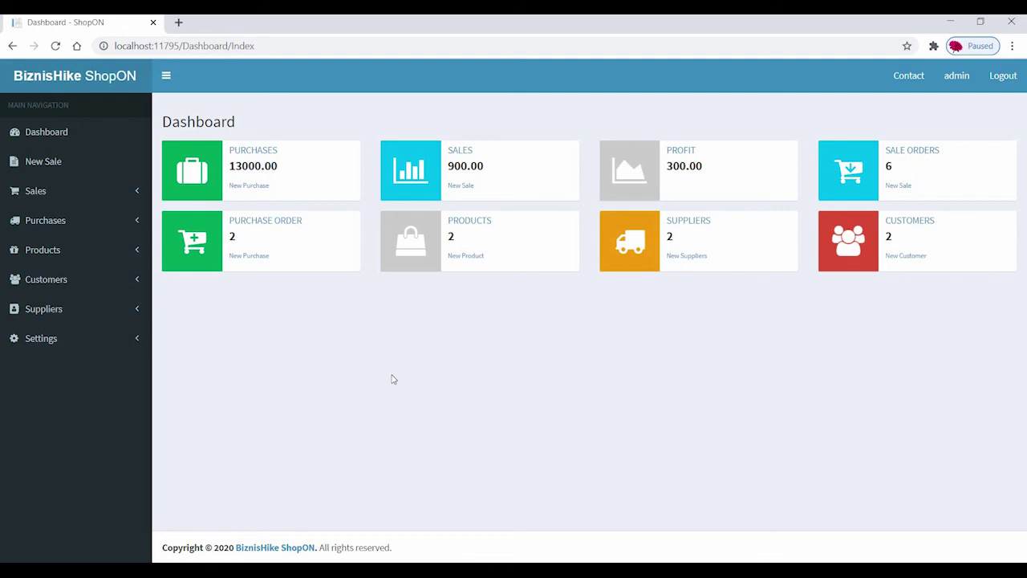
- Open Chrome's developer tools with mobile device emulation from More tools
left_click(1012, 46)
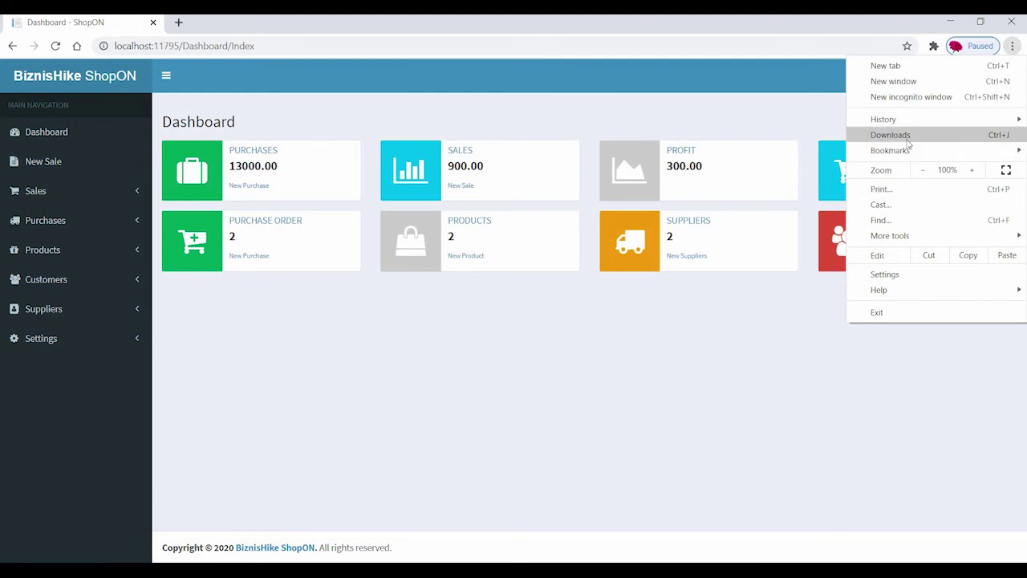
mouse_move(893, 239)
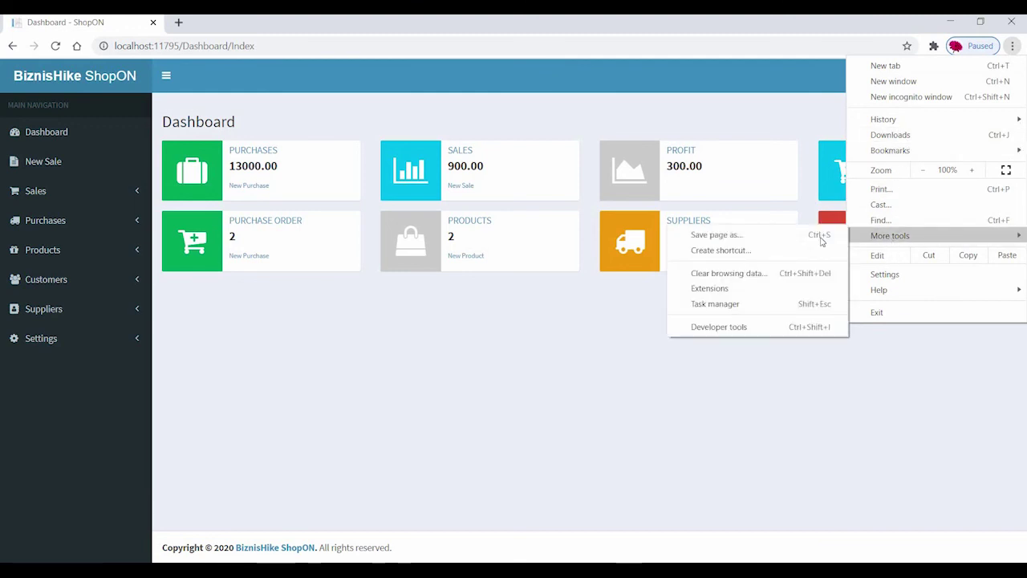
left_click(726, 326)
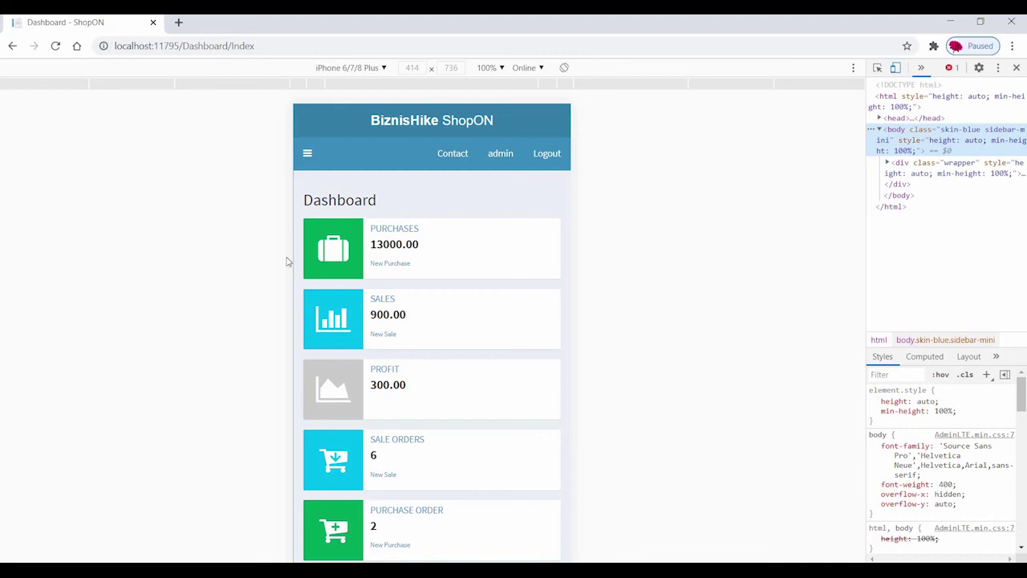
- In the iPhone preview, open Sales > Sale History from the hamburger menu
scroll(378, 396, "down", 2)
scroll(323, 211, "up", 2)
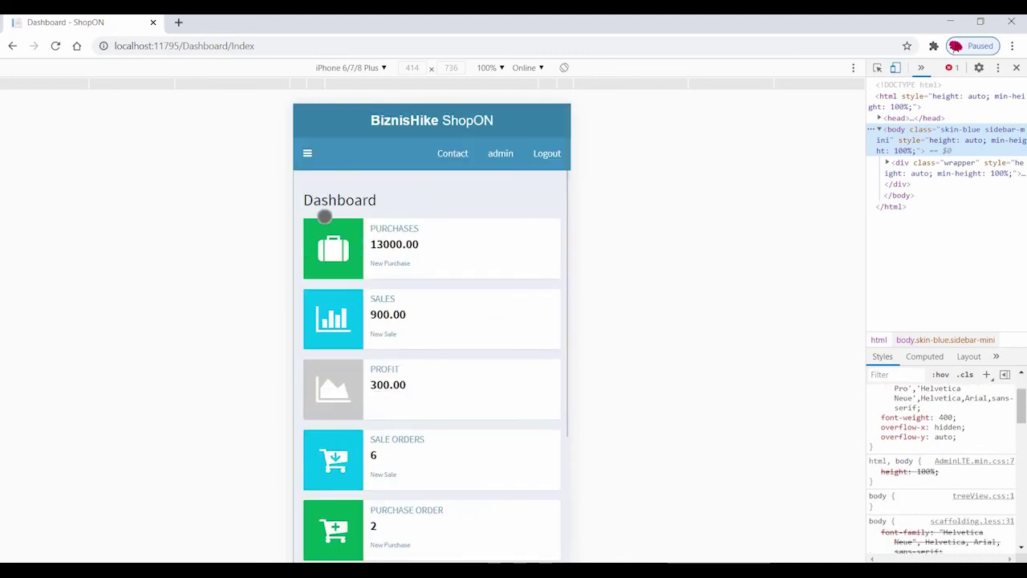
left_click(307, 153)
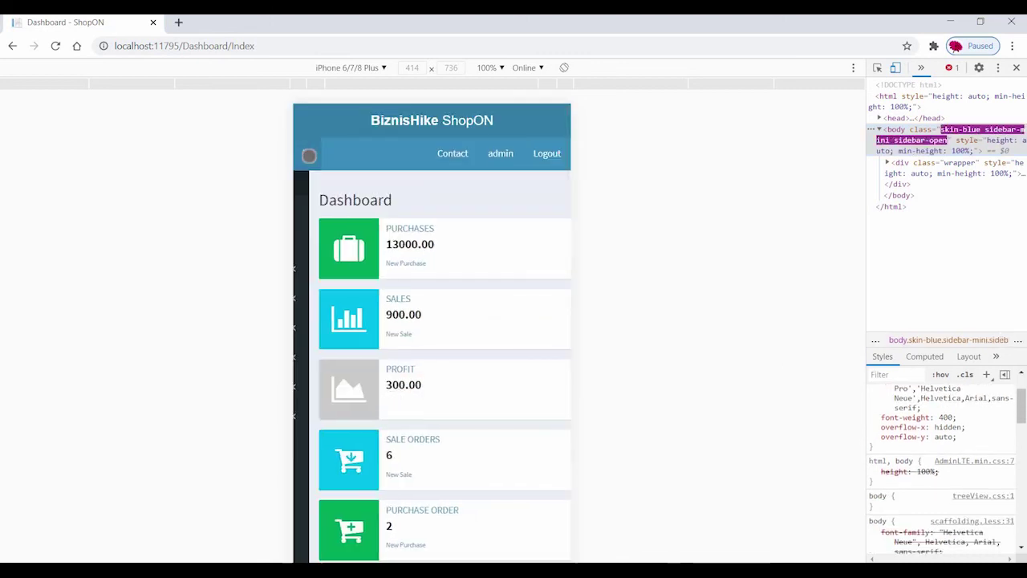
left_click(324, 270)
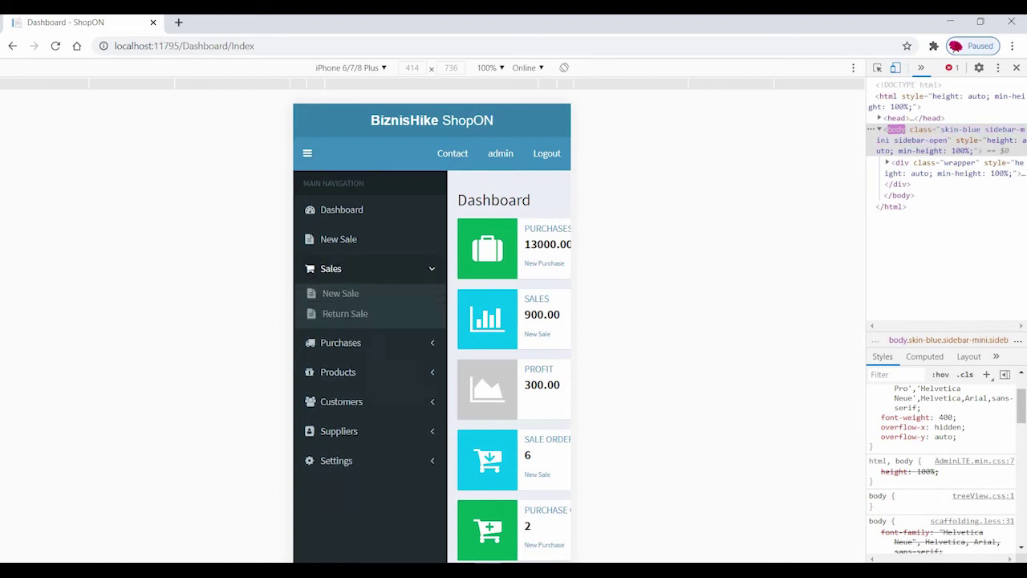
left_click(341, 333)
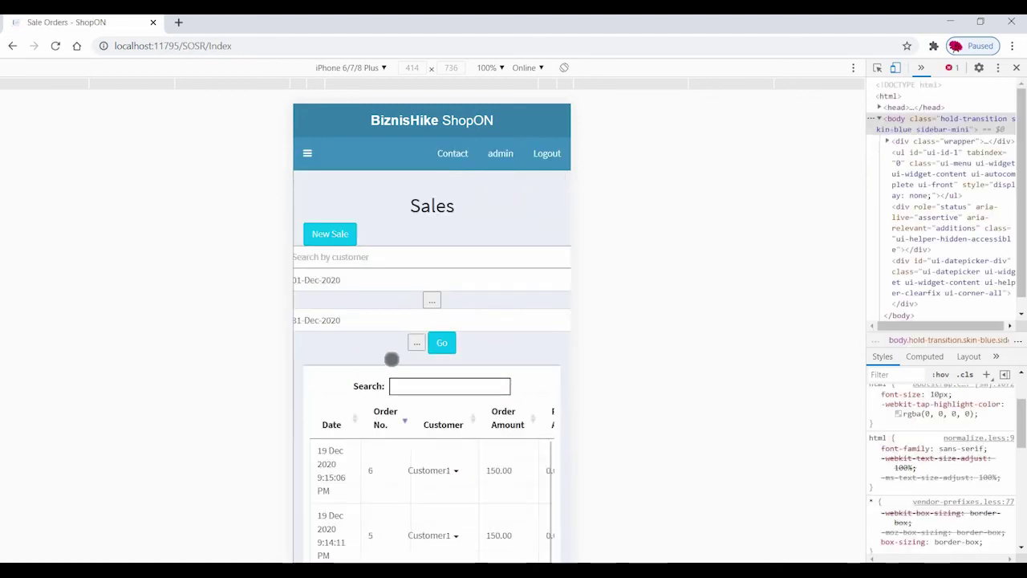
- Scroll the sale list, then reopen the navigation and expand the Suppliers section
scroll(403, 387, "down", 3)
scroll(404, 387, "up", 3)
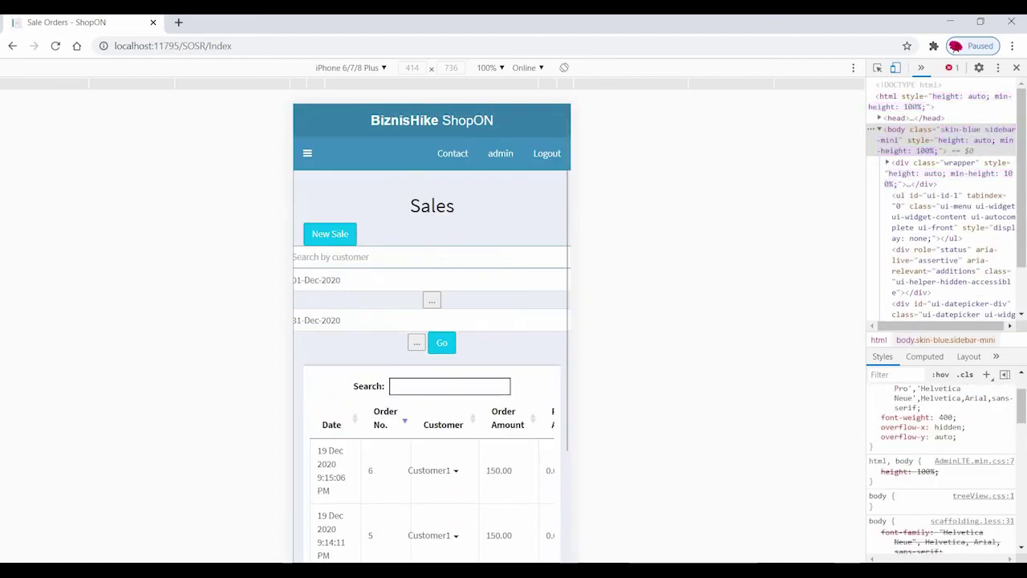
left_click(307, 155)
left_click(308, 156)
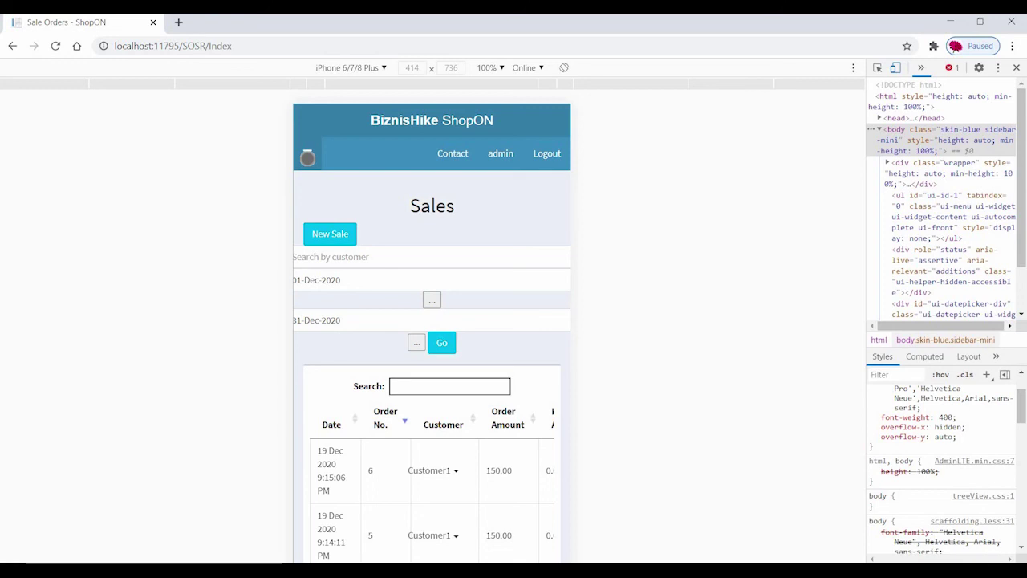
scroll(388, 370, "down", 3)
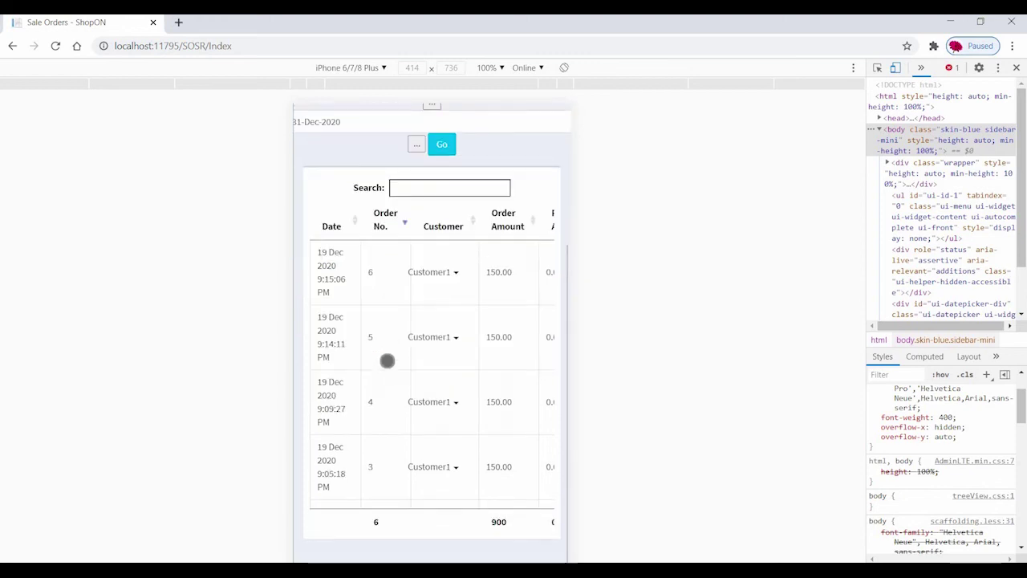
scroll(388, 360, "up", 4)
scroll(417, 265, "down", 3)
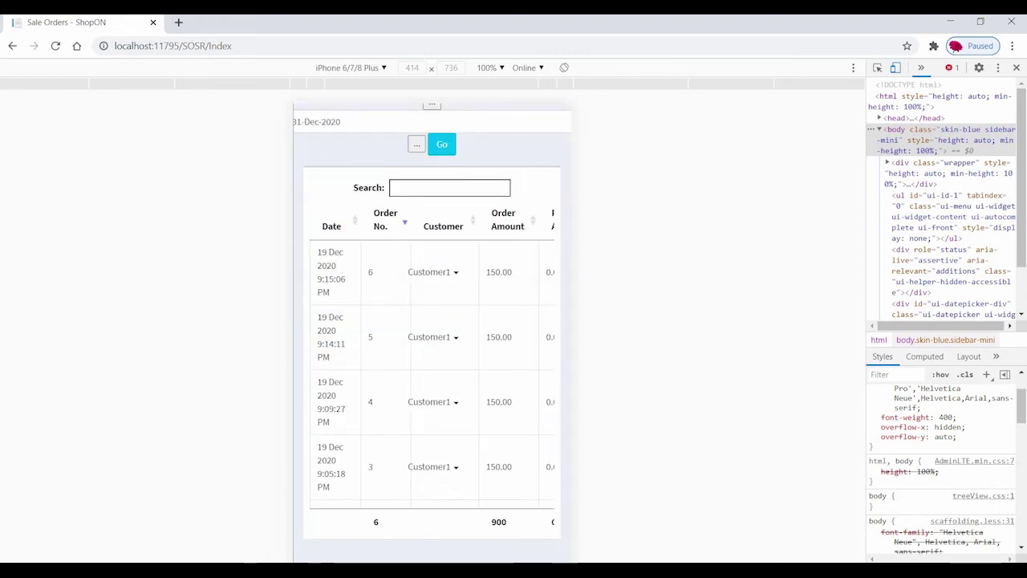
scroll(310, 184, "up", 3)
left_click(307, 153)
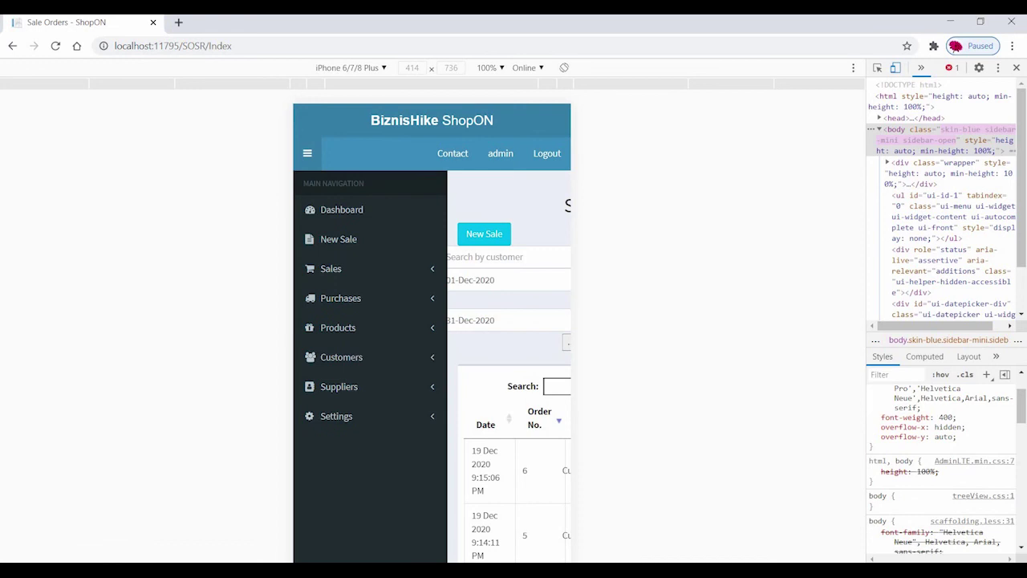
left_click(340, 387)
- Open the Supplier List, then Settings > My Business Info in mobile view
left_click(348, 431)
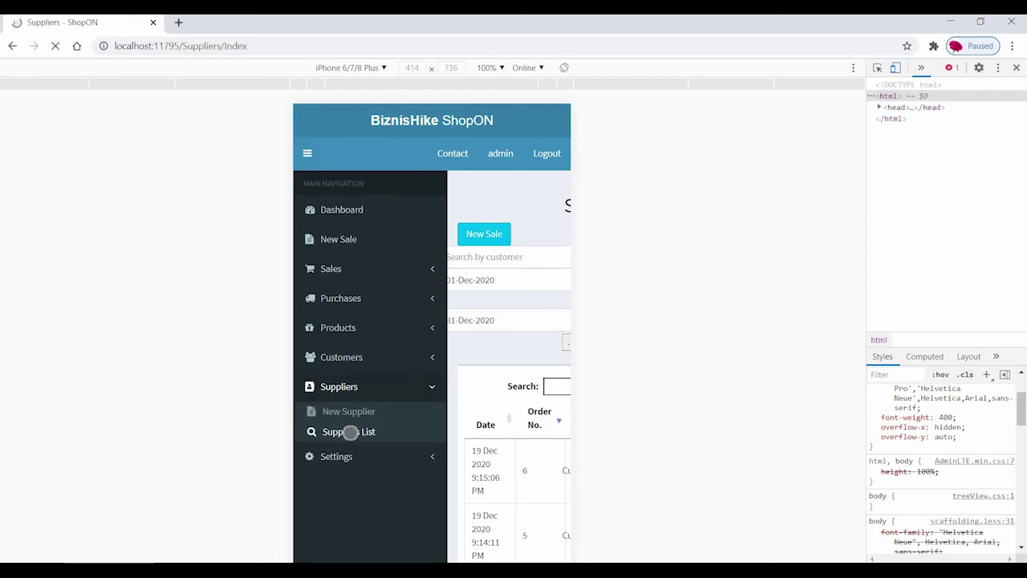
left_click(306, 153)
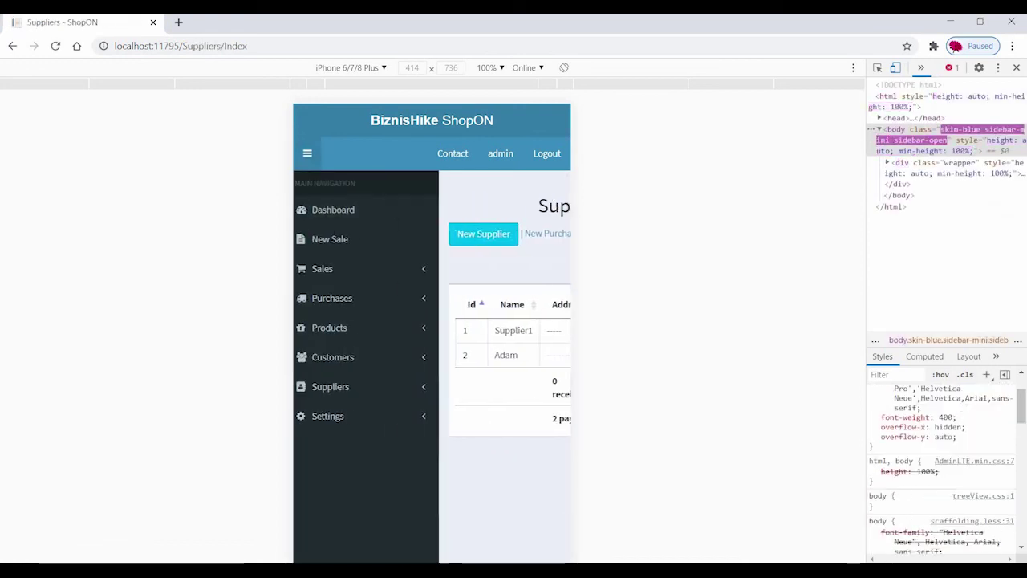
left_click(342, 416)
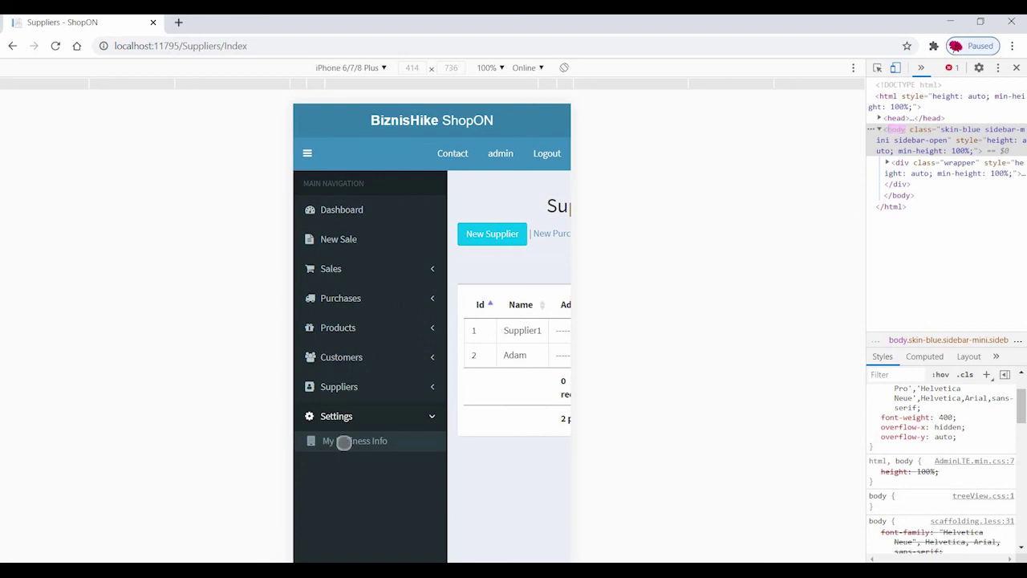
left_click(337, 440)
- Open the Change Password page for the admin account from the top bar
scroll(417, 330, "down", 1)
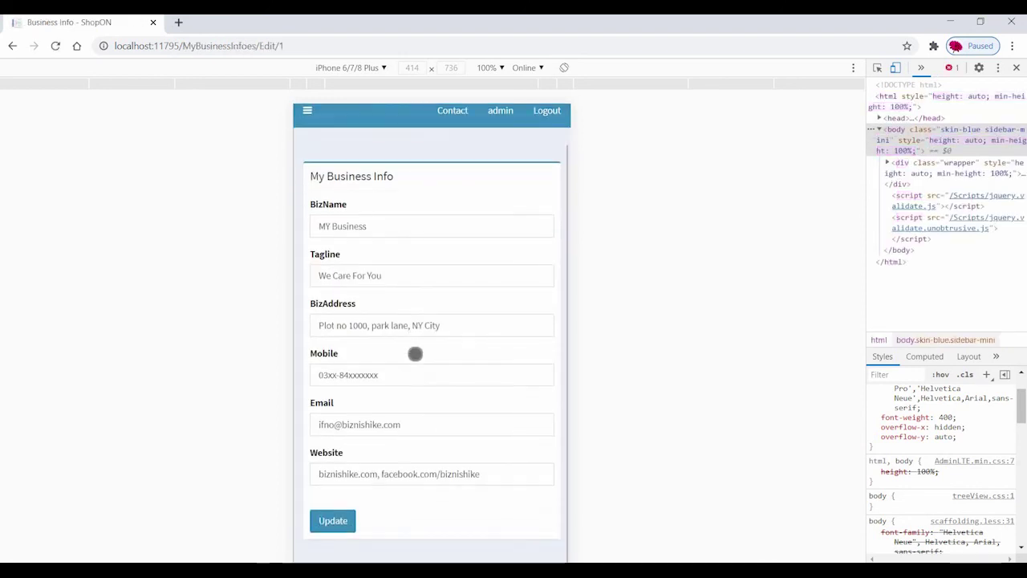
scroll(415, 353, "up", 1)
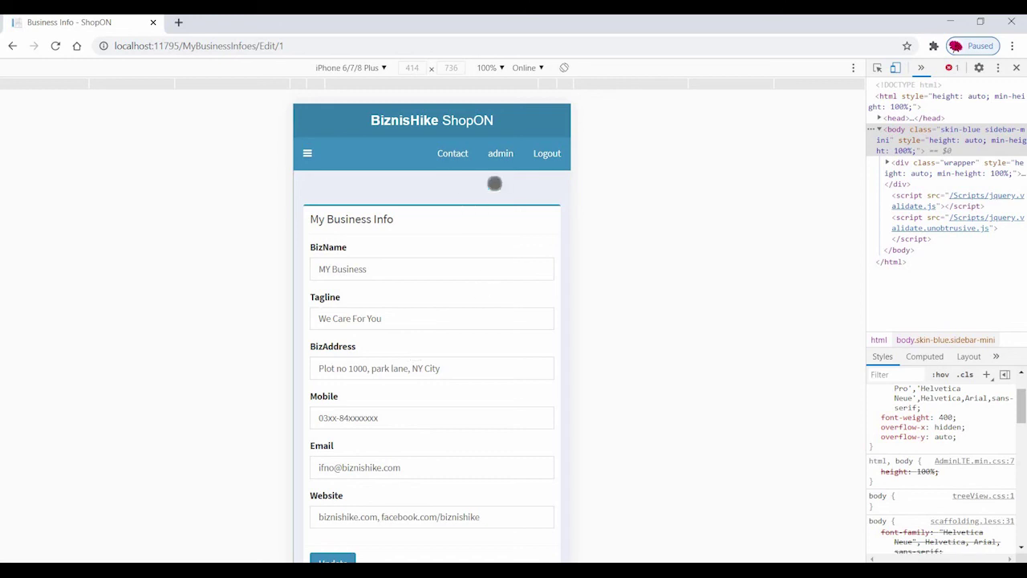
left_click(501, 154)
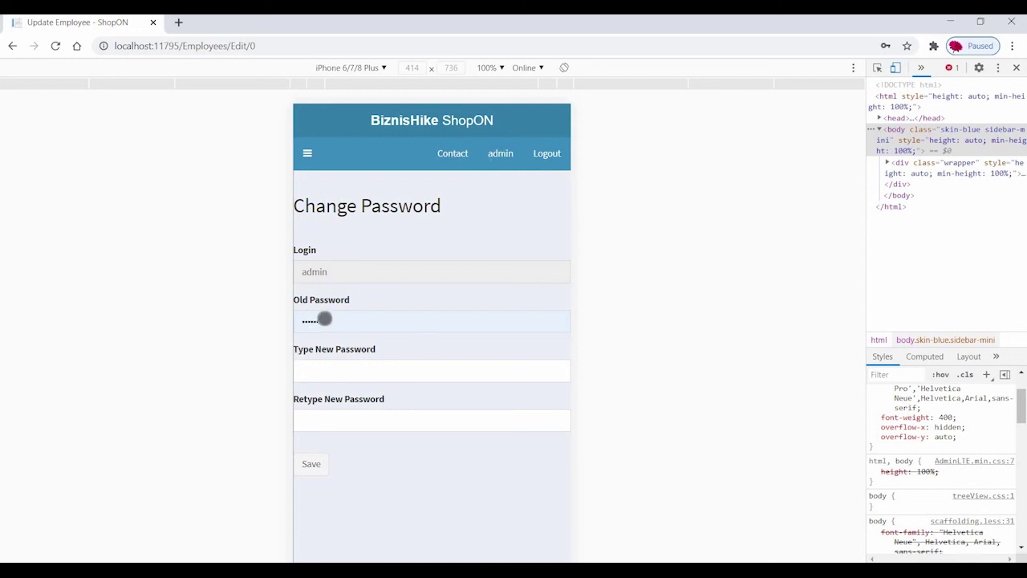
- Move through the old, new and retype password fields, leaving them empty
left_click(324, 319)
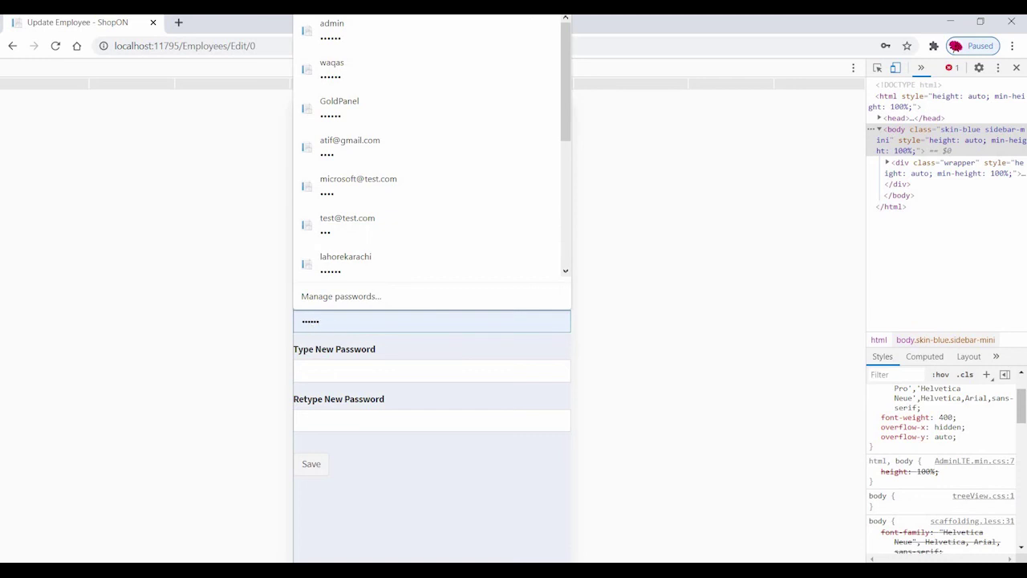
key("Tab")
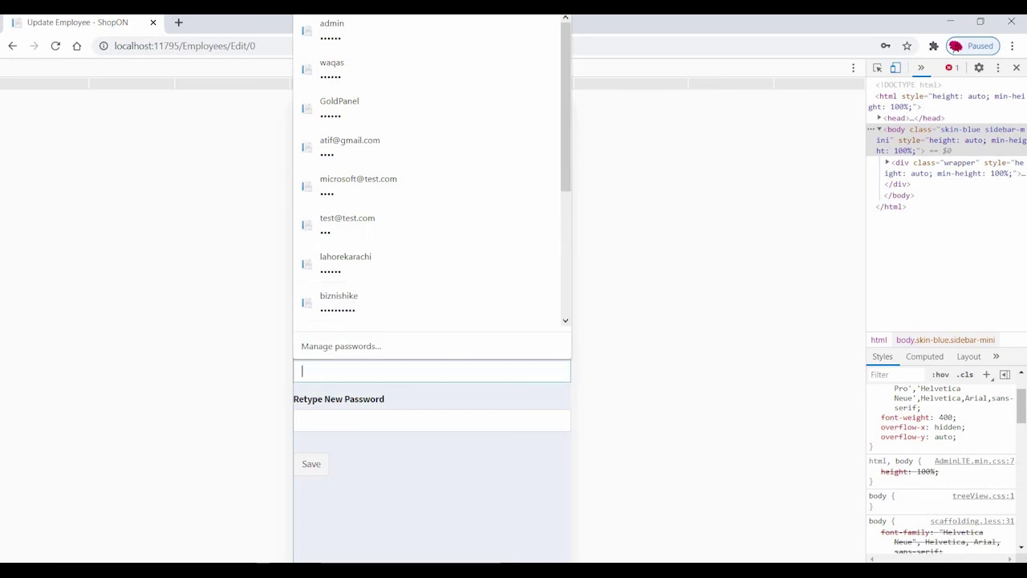
key("Tab")
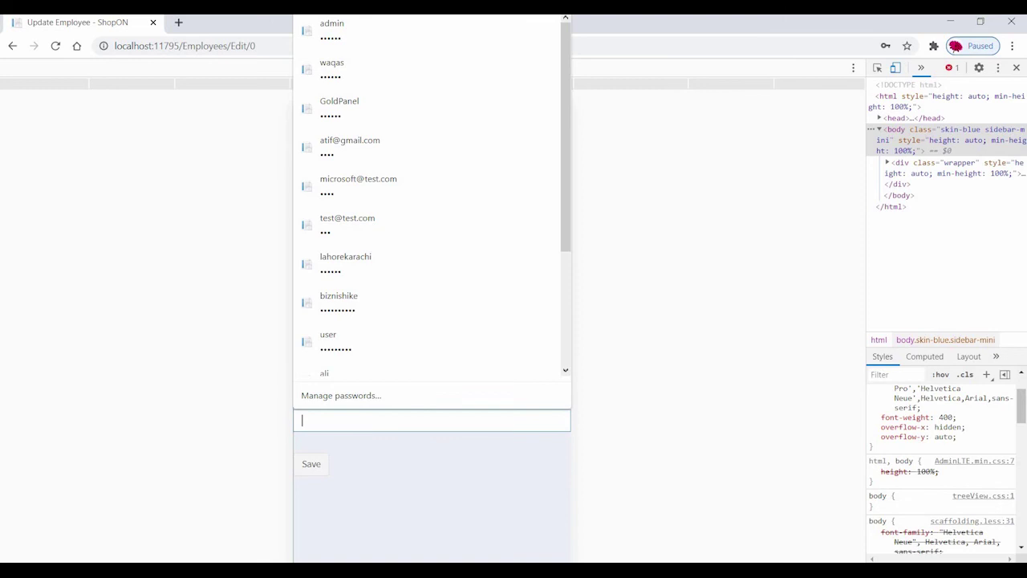
key("Escape")
- Close DevTools to exit mobile emulation and return to the desktop Dashboard
left_click(408, 455)
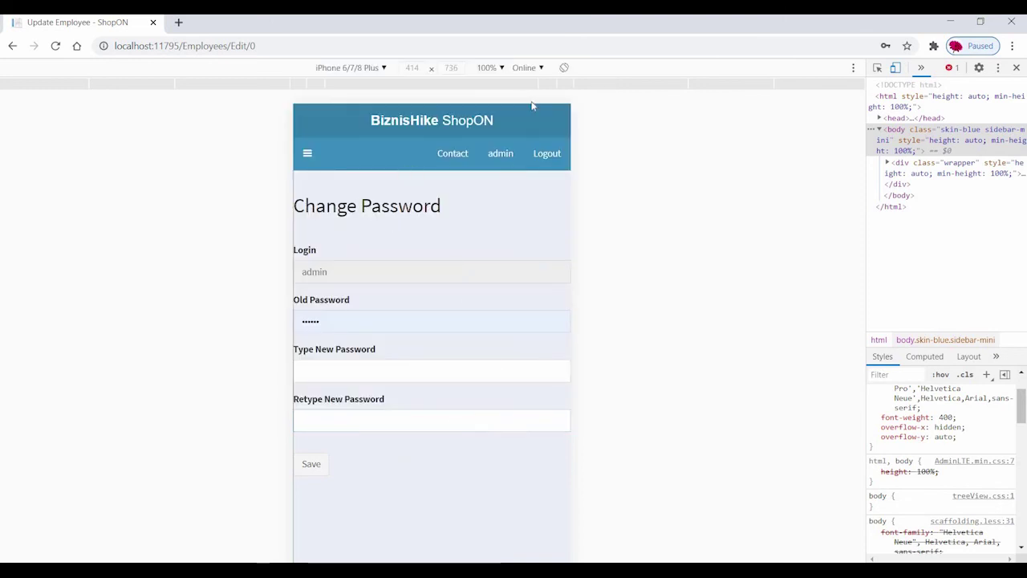
left_click(1017, 68)
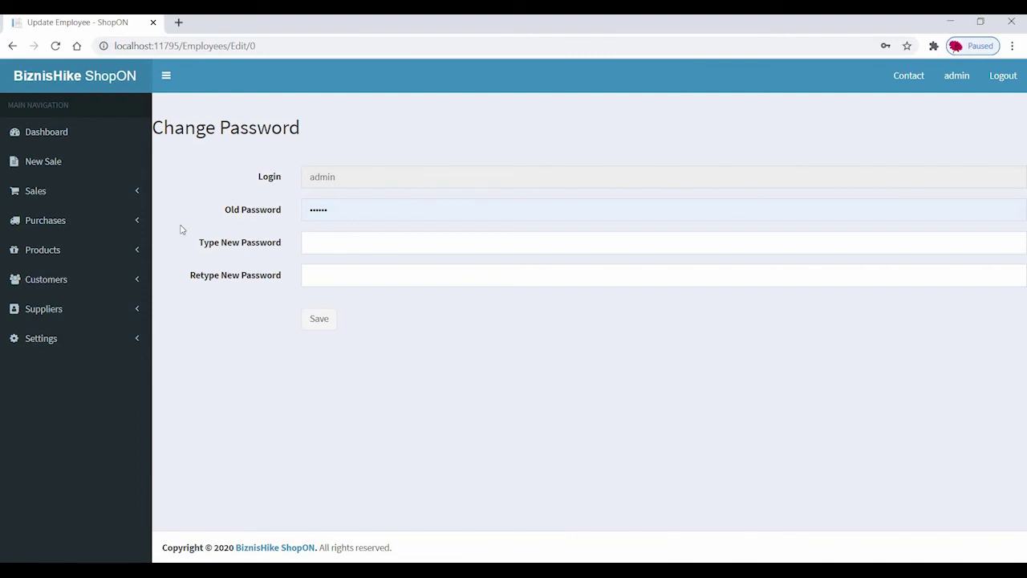
left_click(39, 132)
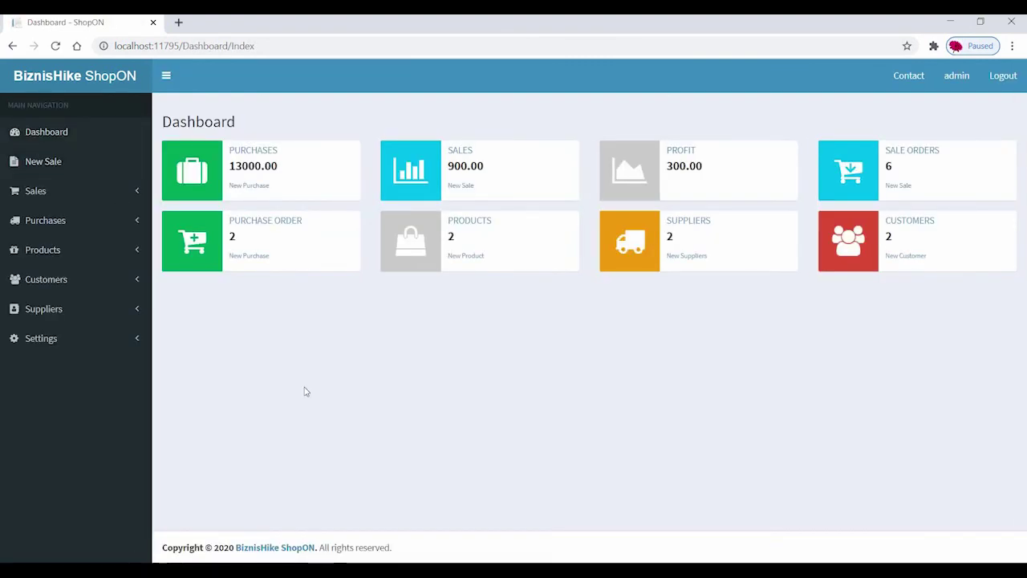